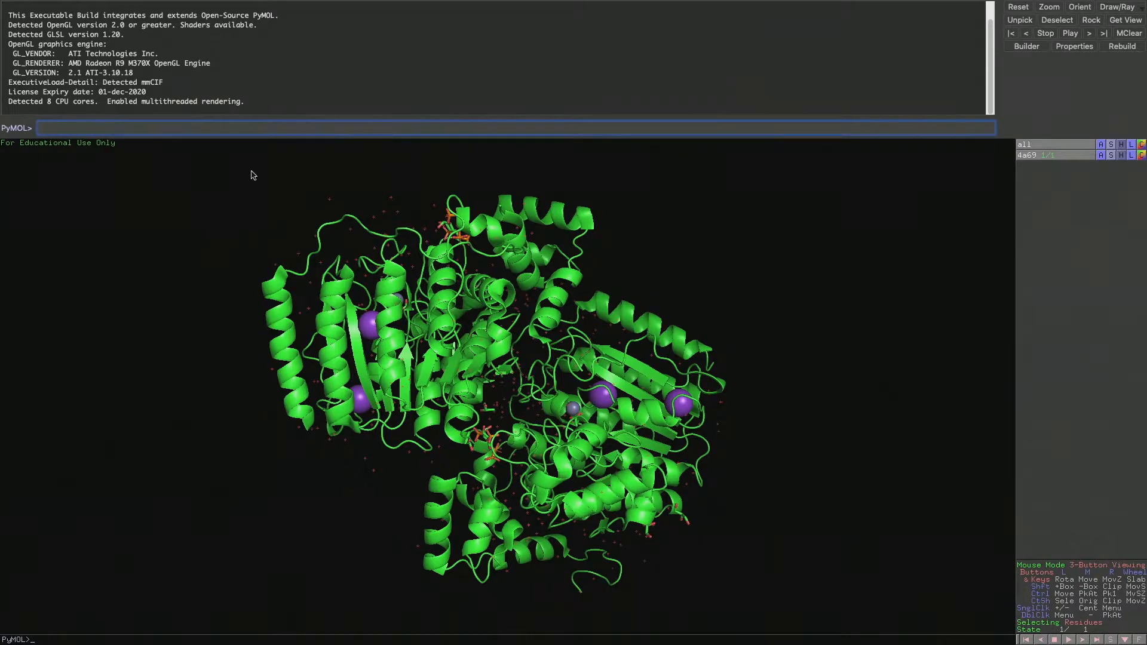
Turn on the sequence display for the 4a69 structure
drag(235, 323, 315, 154)
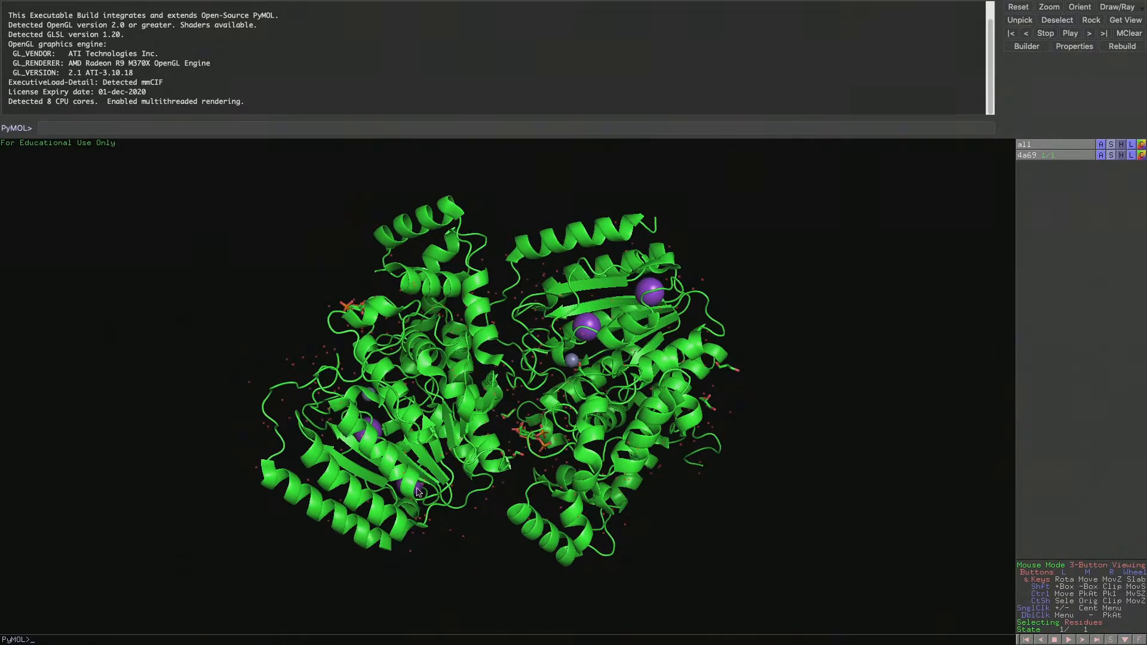
drag(470, 423, 547, 459)
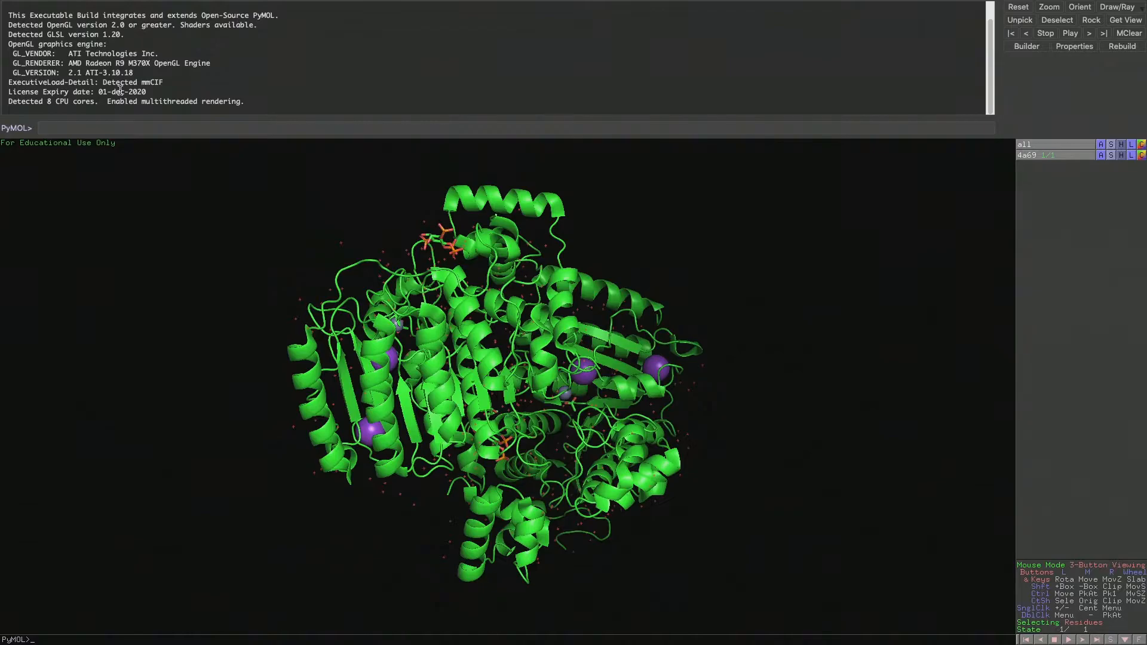
drag(400, 316, 518, 326)
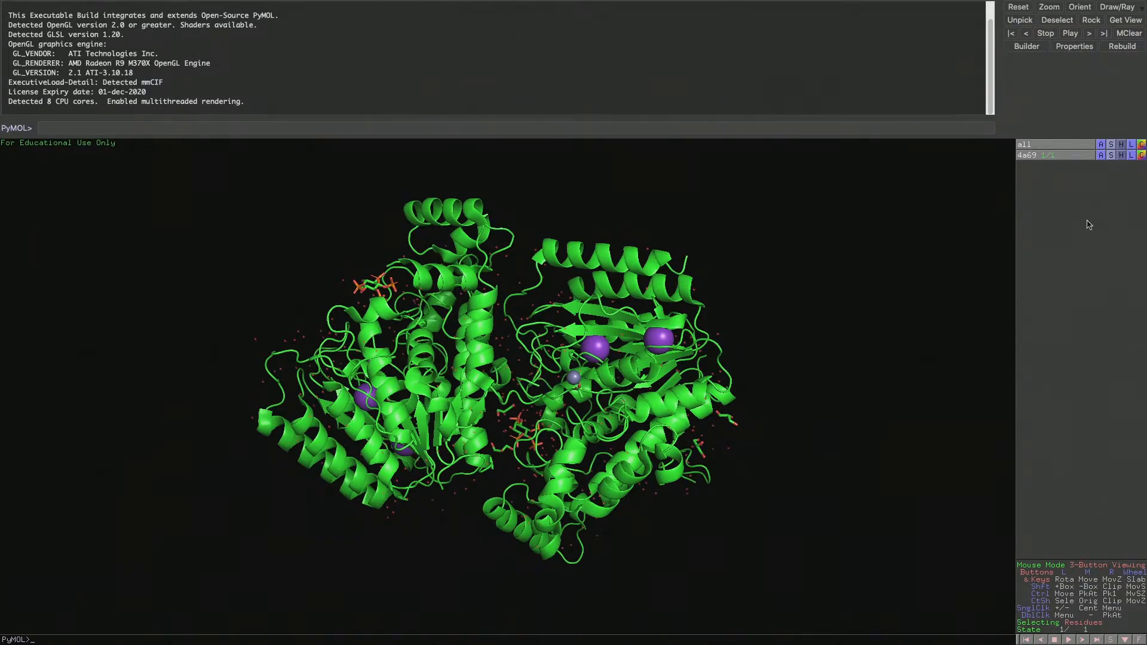
mouse_move(269, 5)
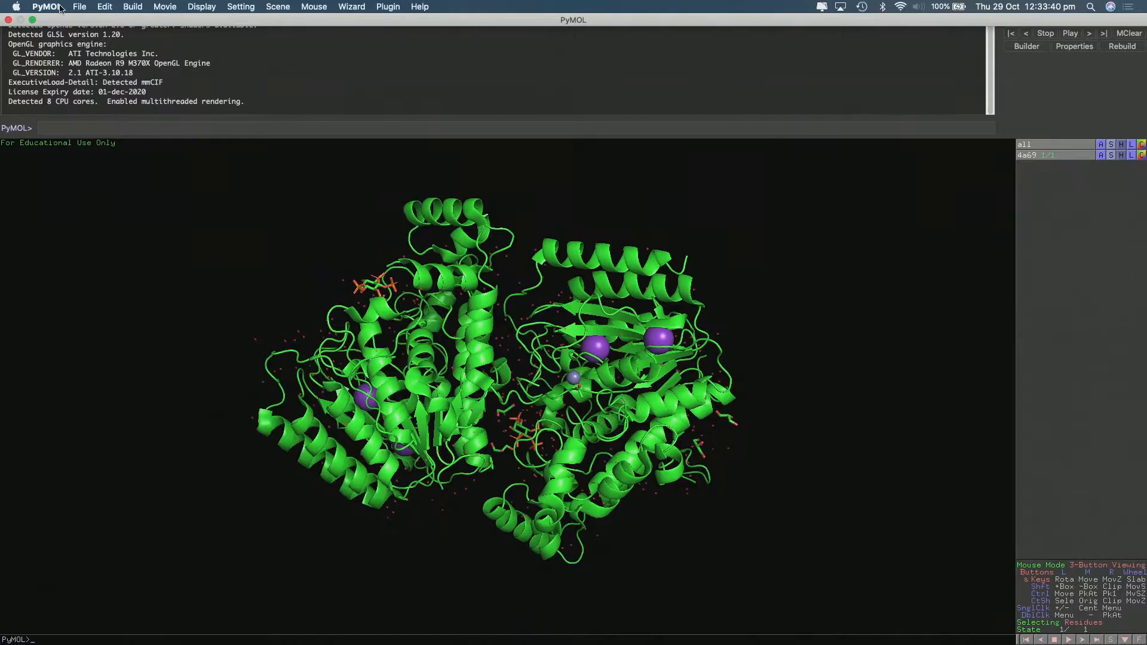
click(239, 7)
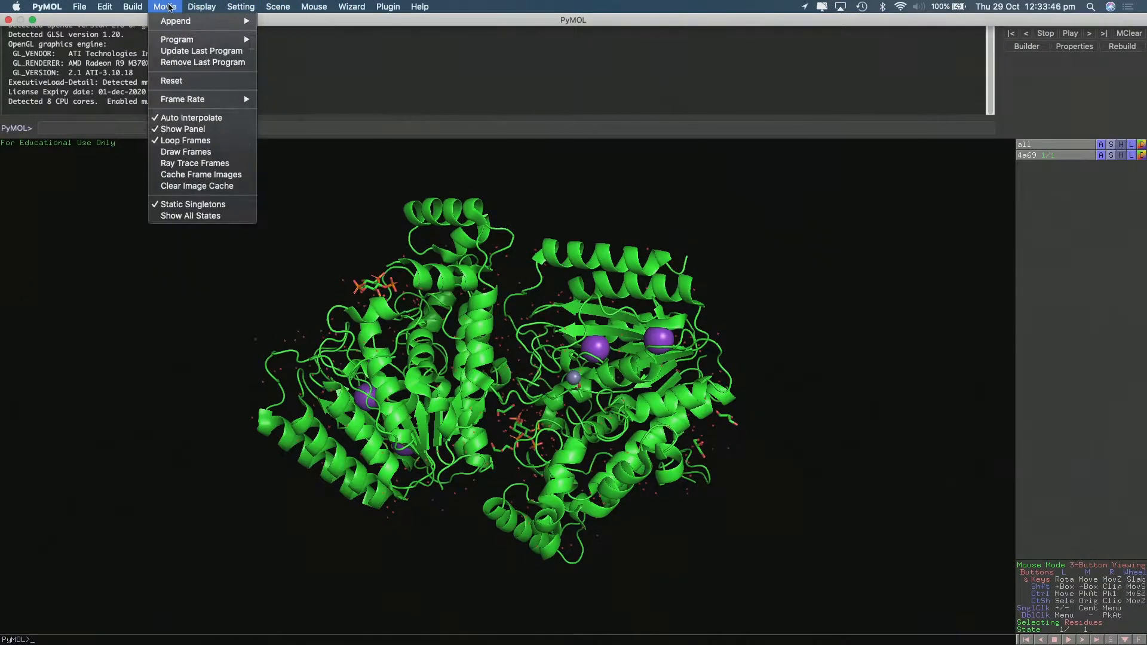
mouse_move(364, 7)
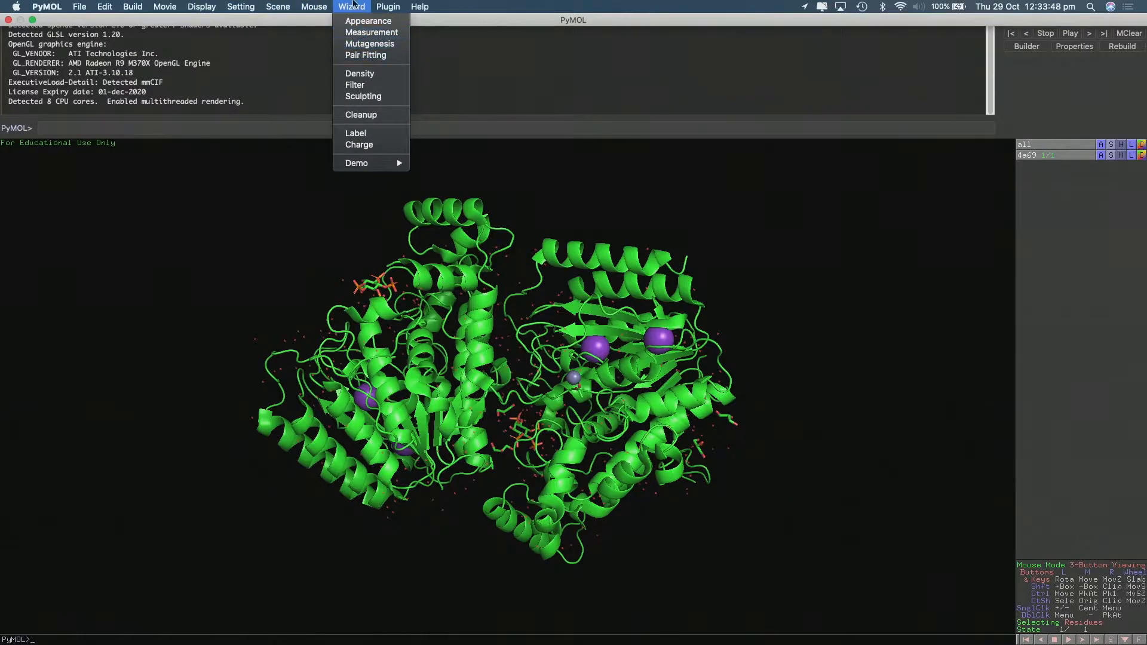
click(228, 292)
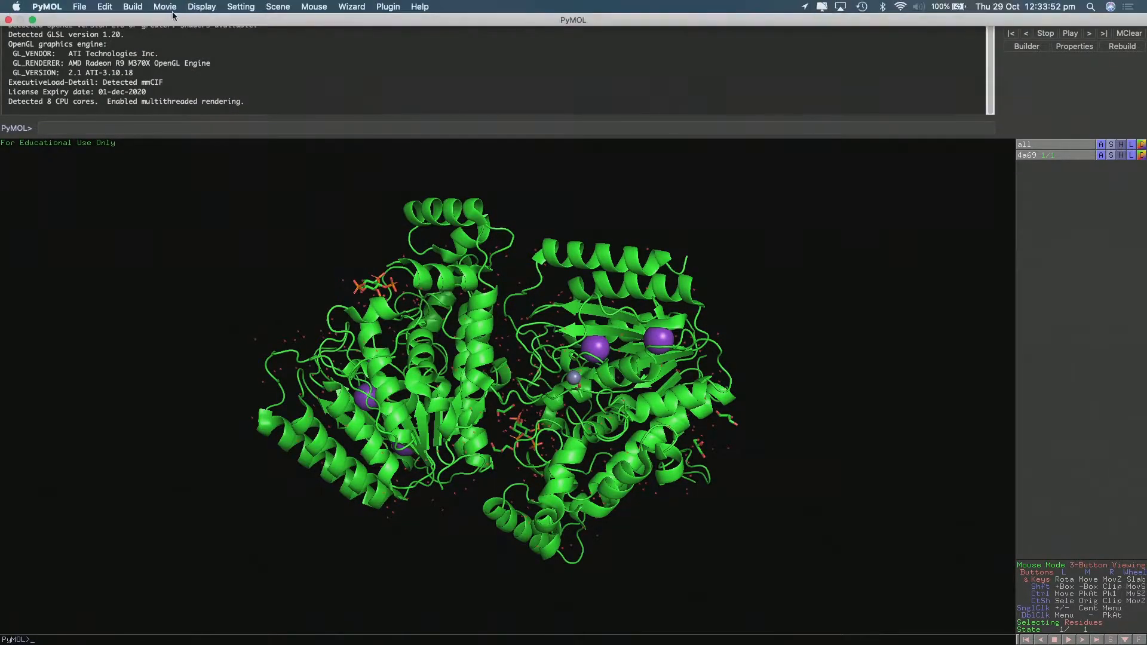
click(198, 7)
click(211, 18)
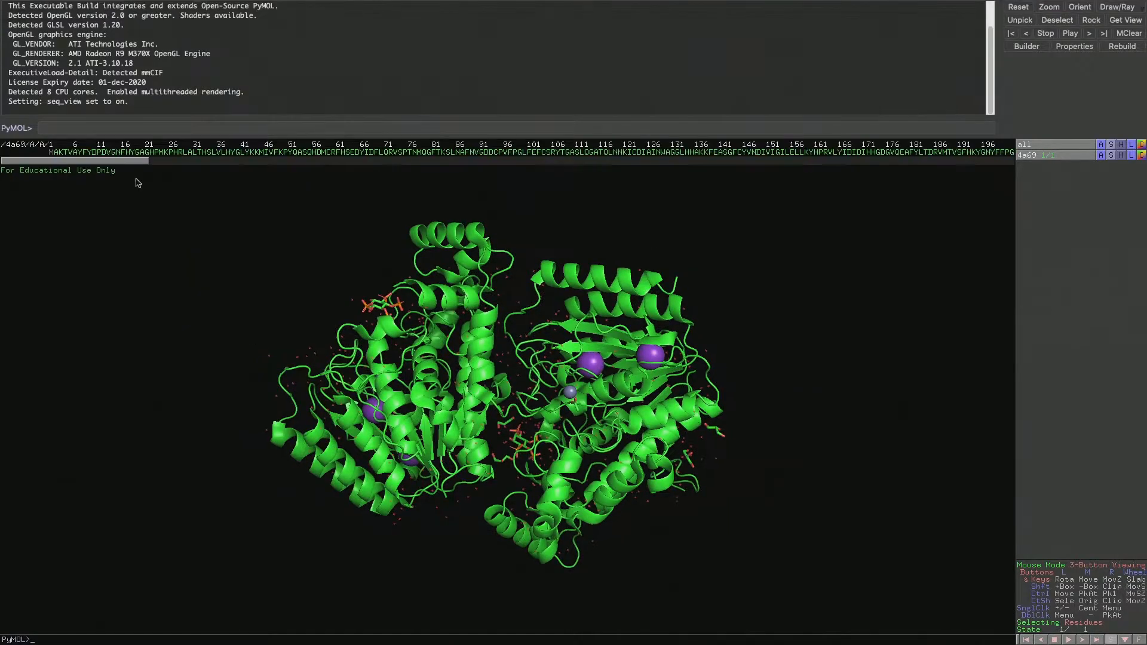
Examine the 4a69 structure from several angles, including its helices, bound ligands, metal ions and the gap between its two halves
drag(124, 165, 151, 182)
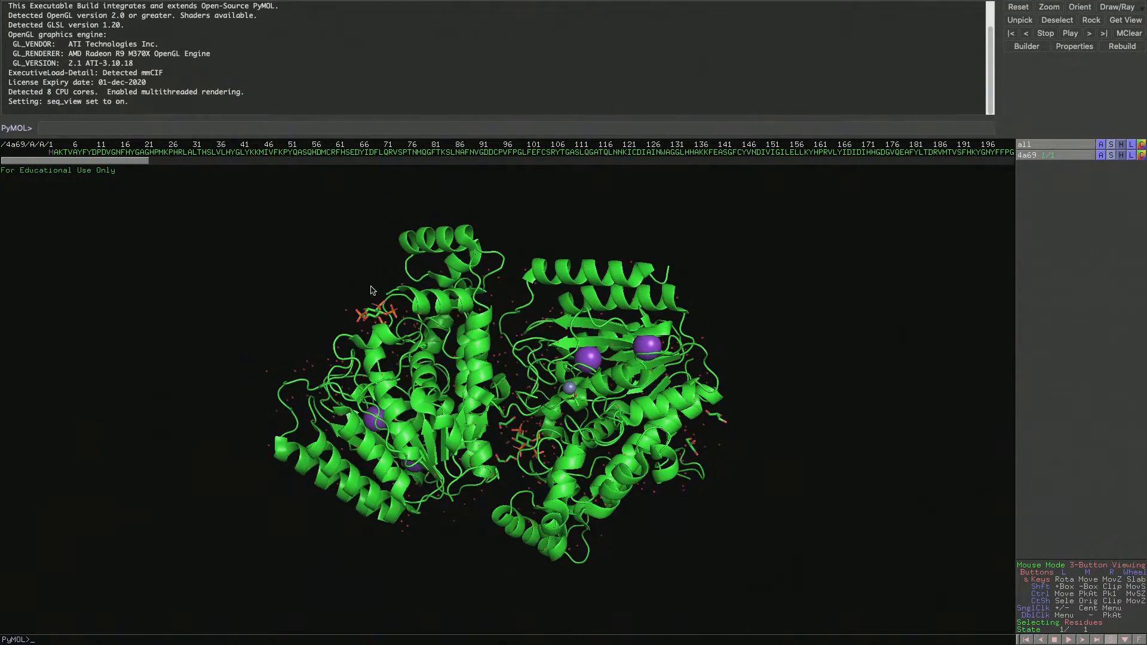
drag(399, 328, 387, 349)
drag(459, 489, 368, 397)
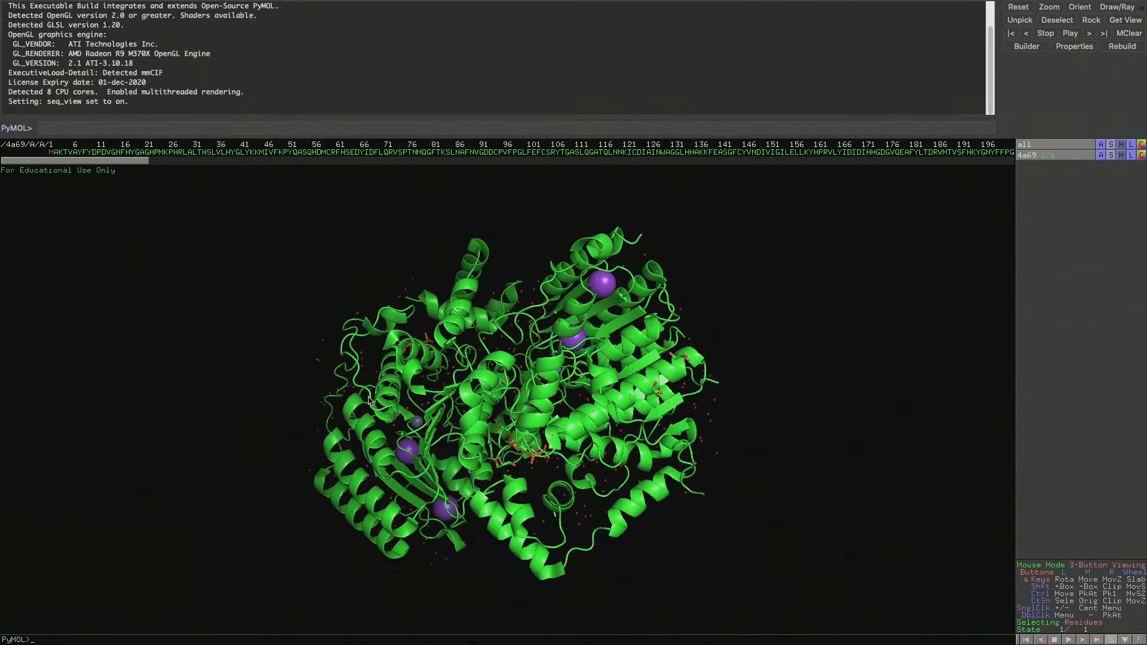
drag(398, 375, 474, 346)
right_drag(474, 346, 528, 278)
drag(528, 278, 571, 368)
middle_drag(462, 409, 519, 515)
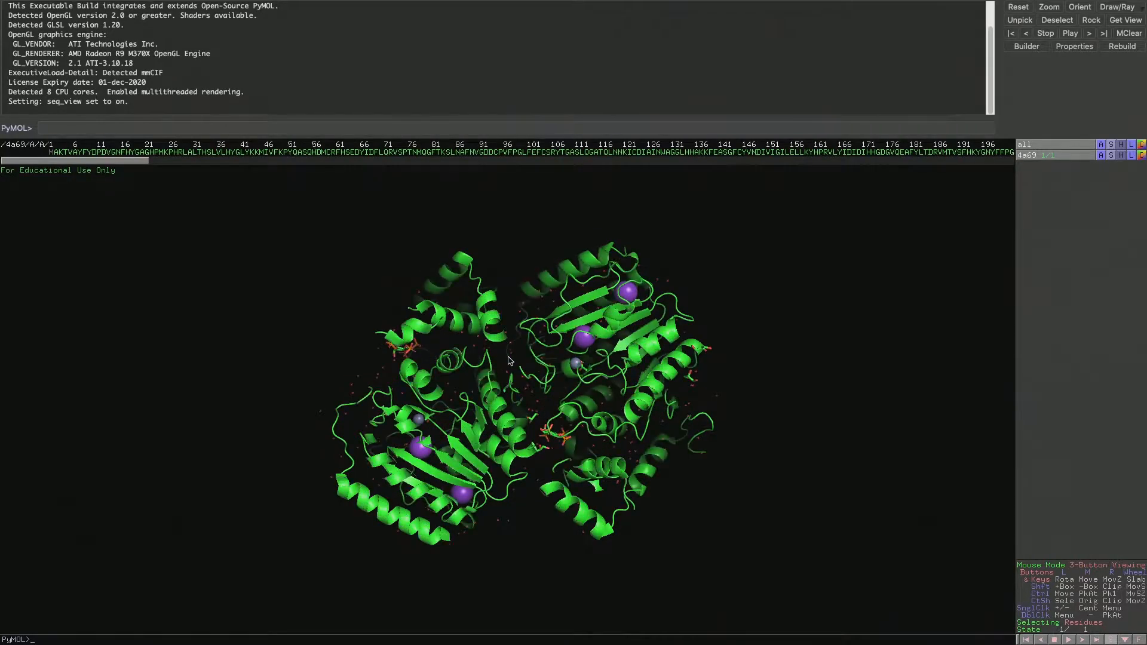
right_drag(509, 360, 497, 402)
drag(497, 401, 509, 346)
right_drag(509, 346, 506, 332)
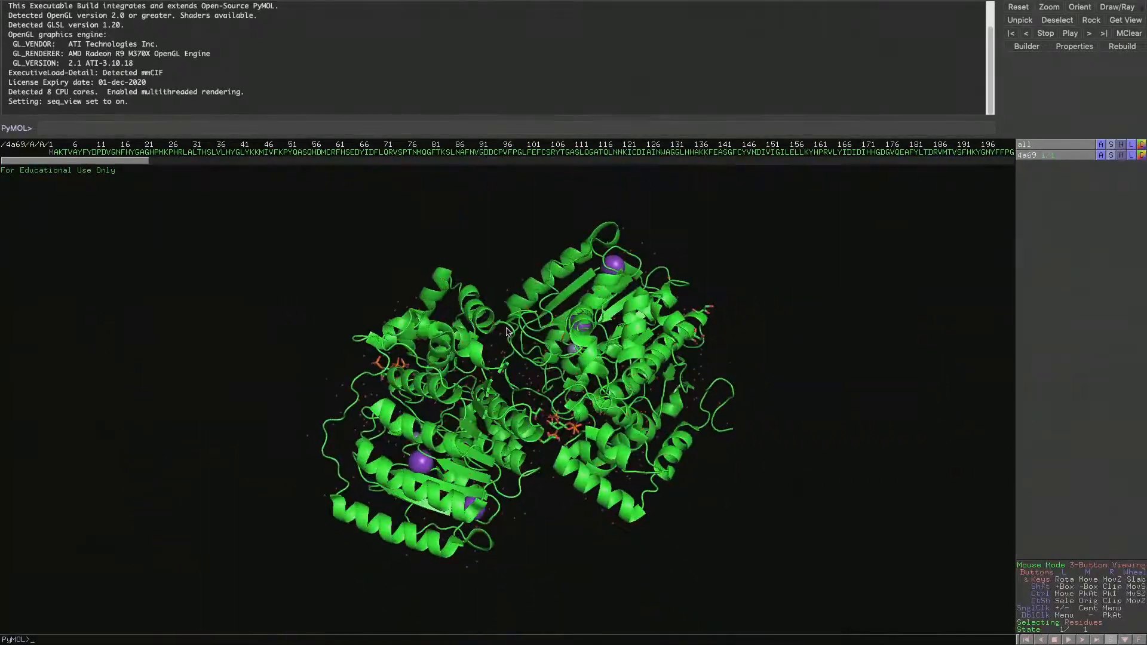
drag(530, 365, 892, 279)
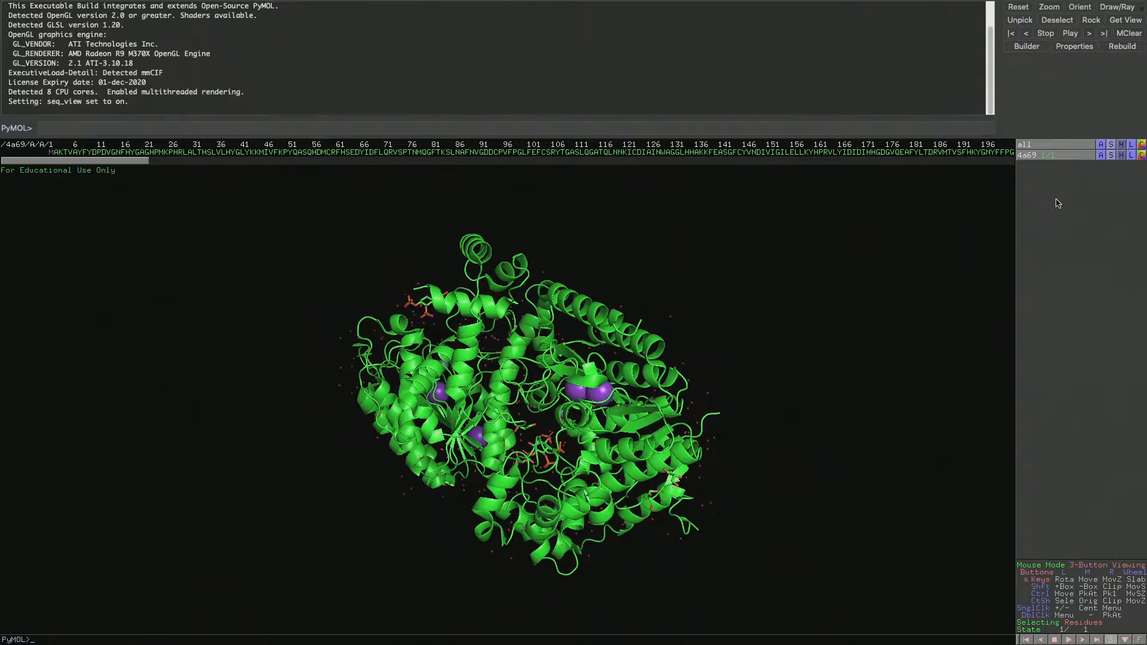
drag(812, 258, 705, 299)
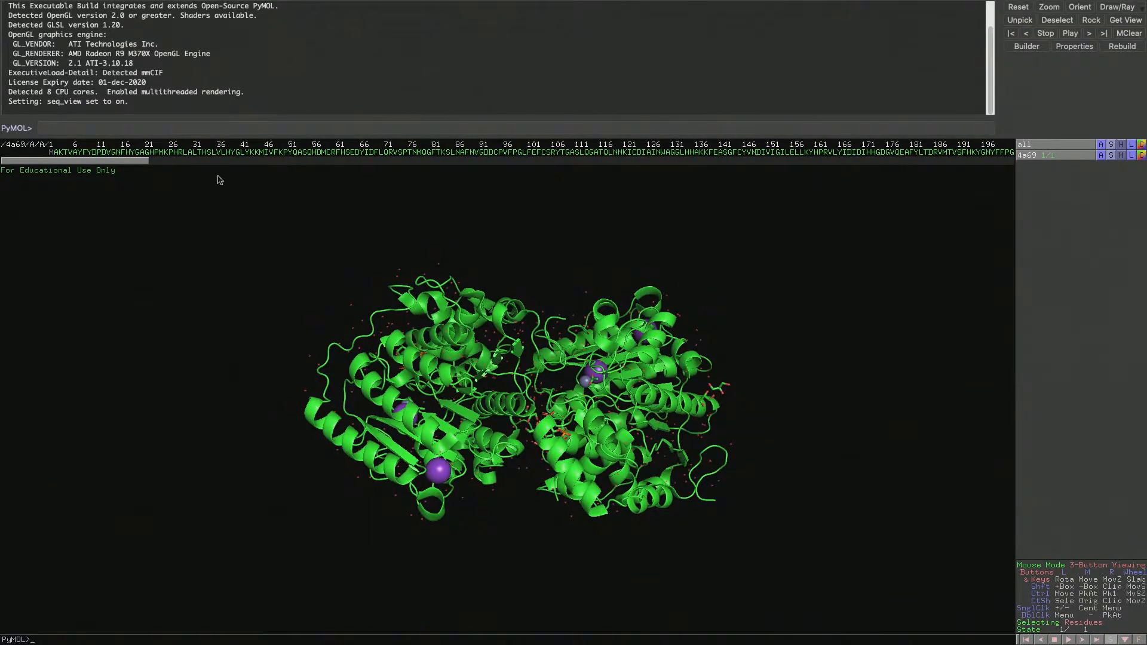
Highlight a stretch of chain A from about residue 40 to 98, inspect where it lies in the structure, and clear the highlighting
drag(237, 153, 521, 153)
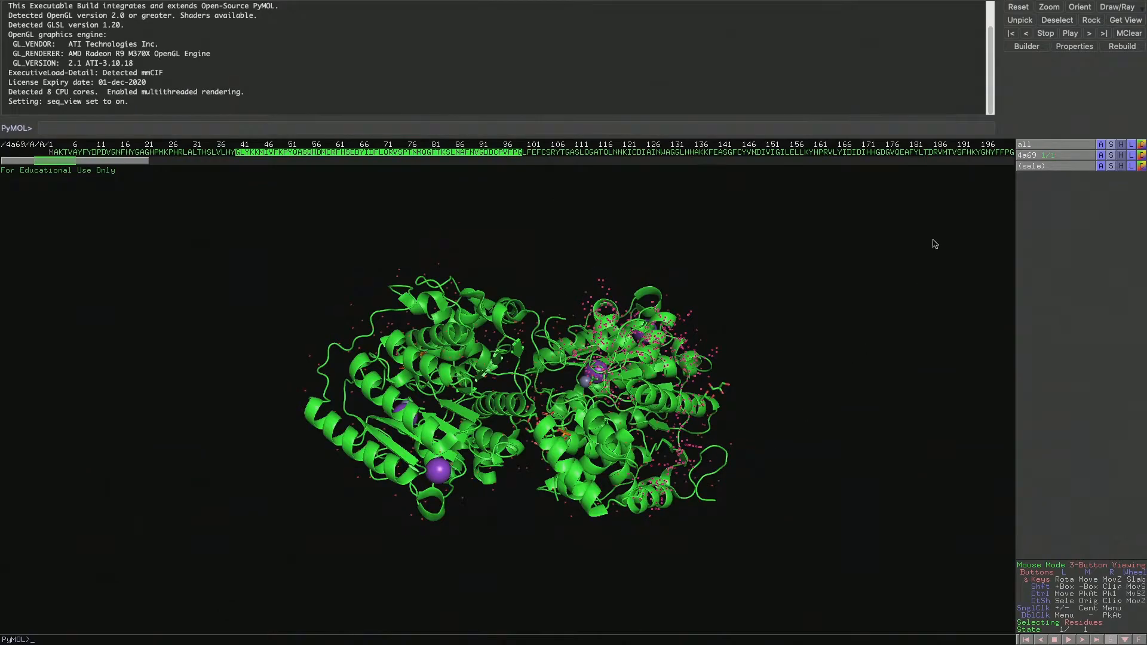
click(1036, 167)
click(1036, 167)
click(1035, 167)
click(1035, 167)
drag(583, 296, 560, 357)
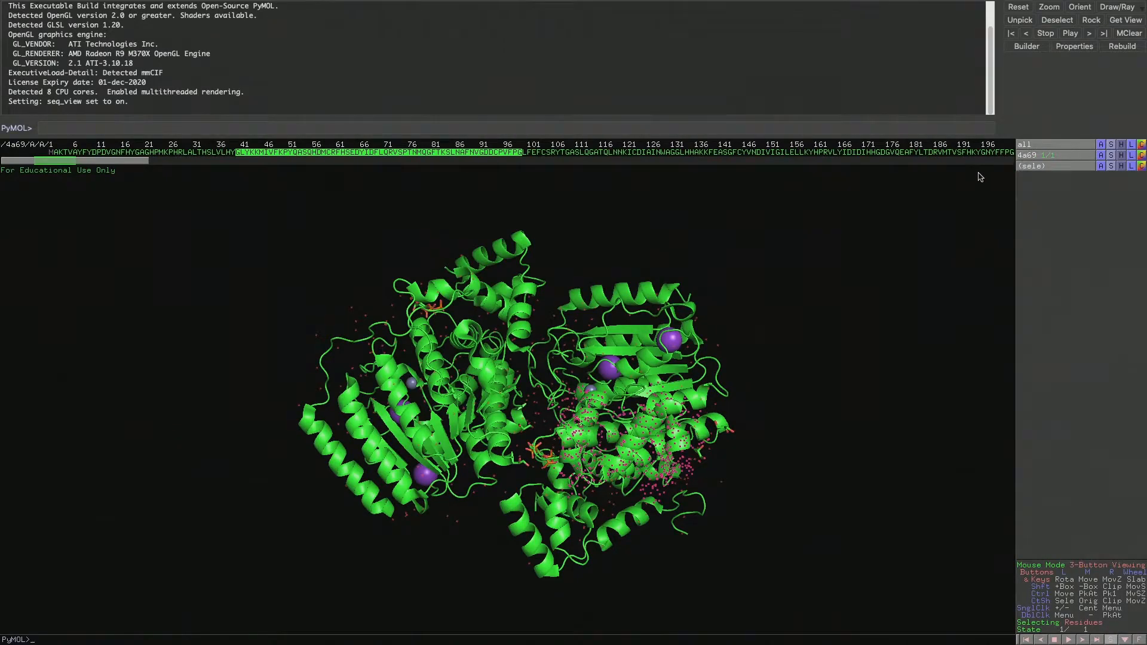
click(849, 387)
drag(875, 372, 531, 311)
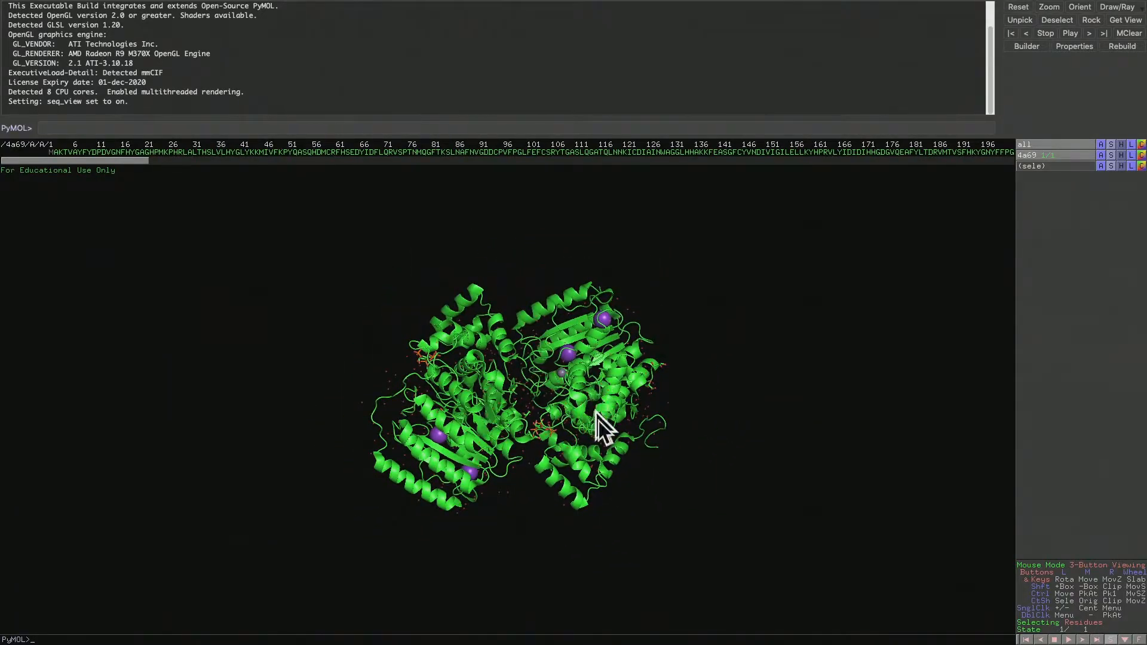
drag(605, 422, 587, 386)
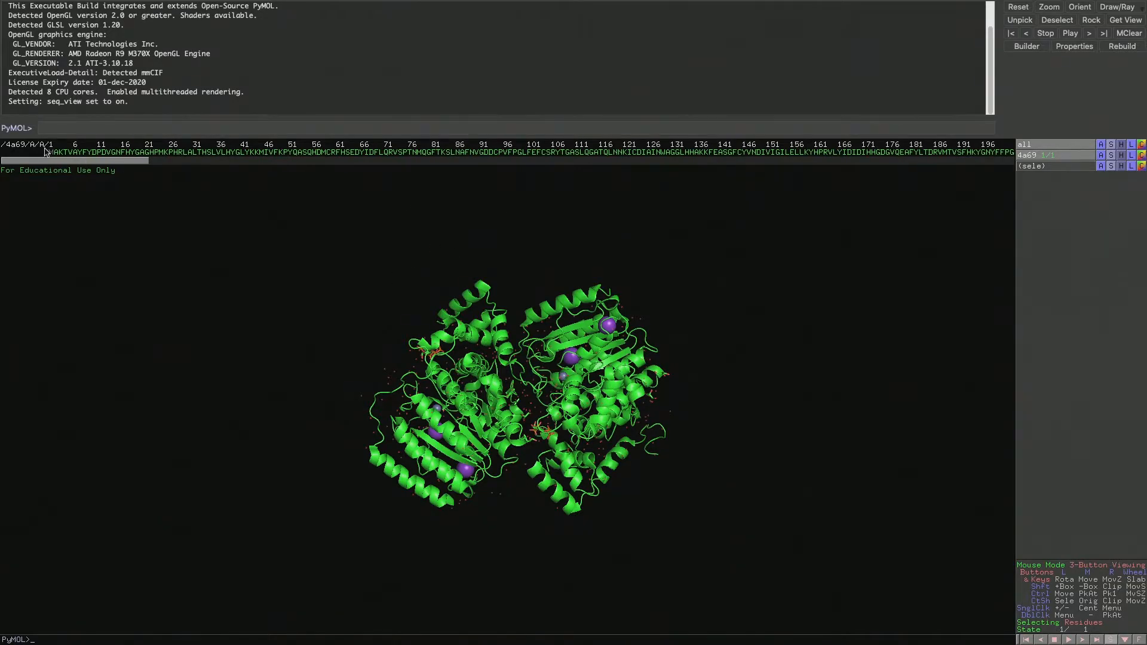
Select the whole sequence of chain A, from residue 1 to its last residue, and remove those atoms
drag(50, 153, 841, 153)
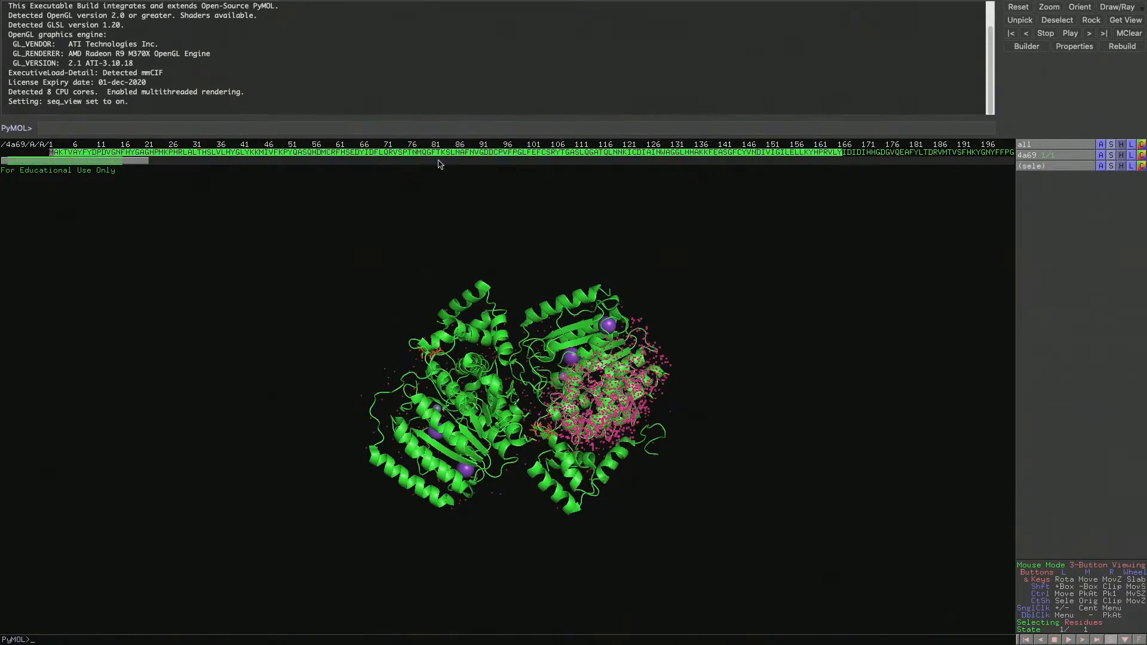
click(160, 159)
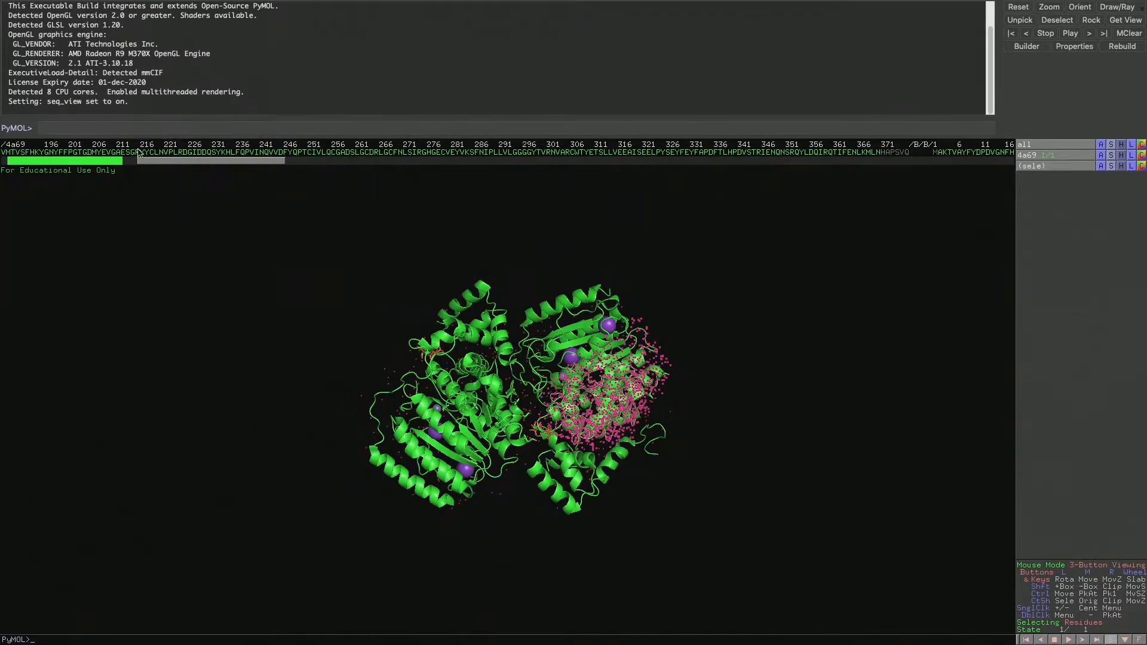
drag(177, 161, 1045, 149)
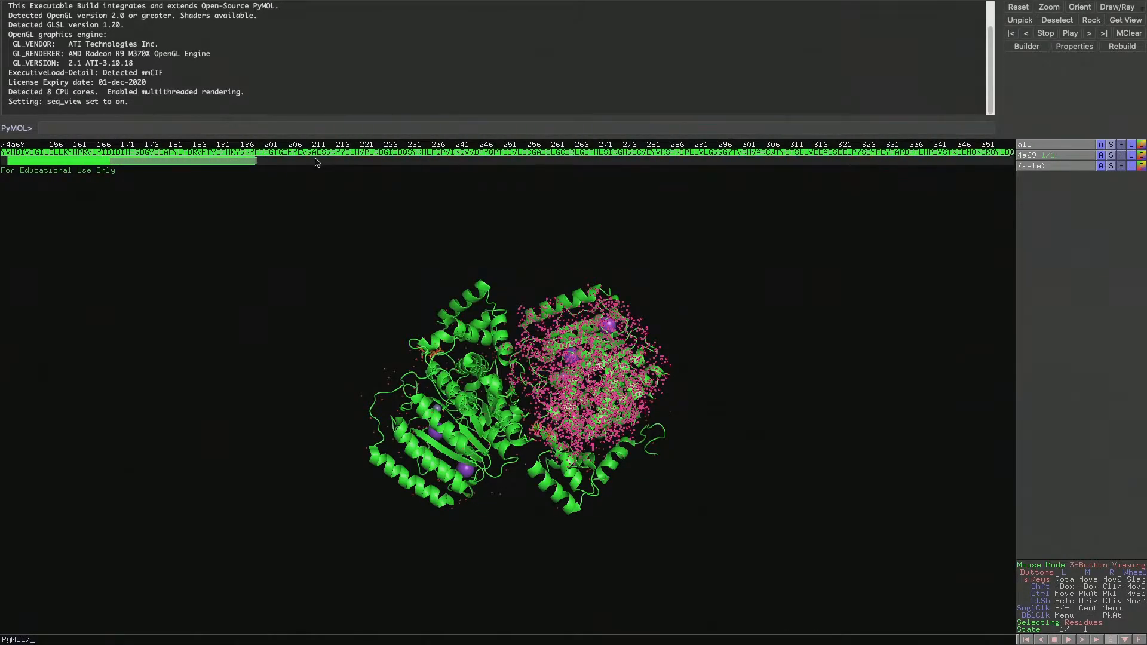
drag(234, 163, 353, 171)
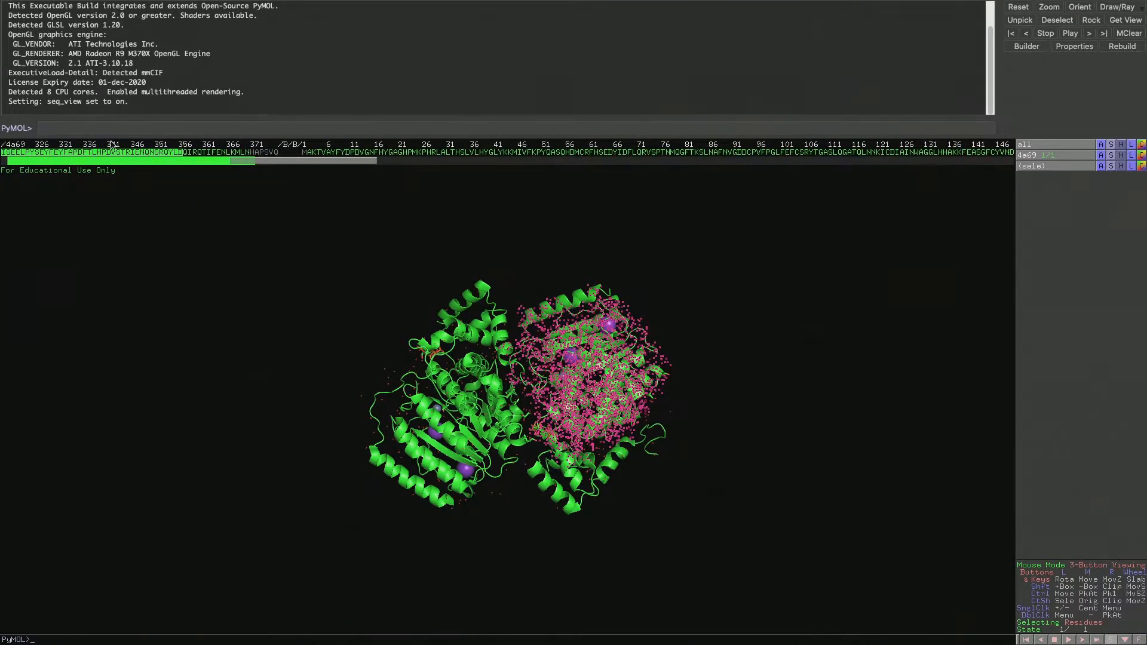
drag(184, 155, 277, 158)
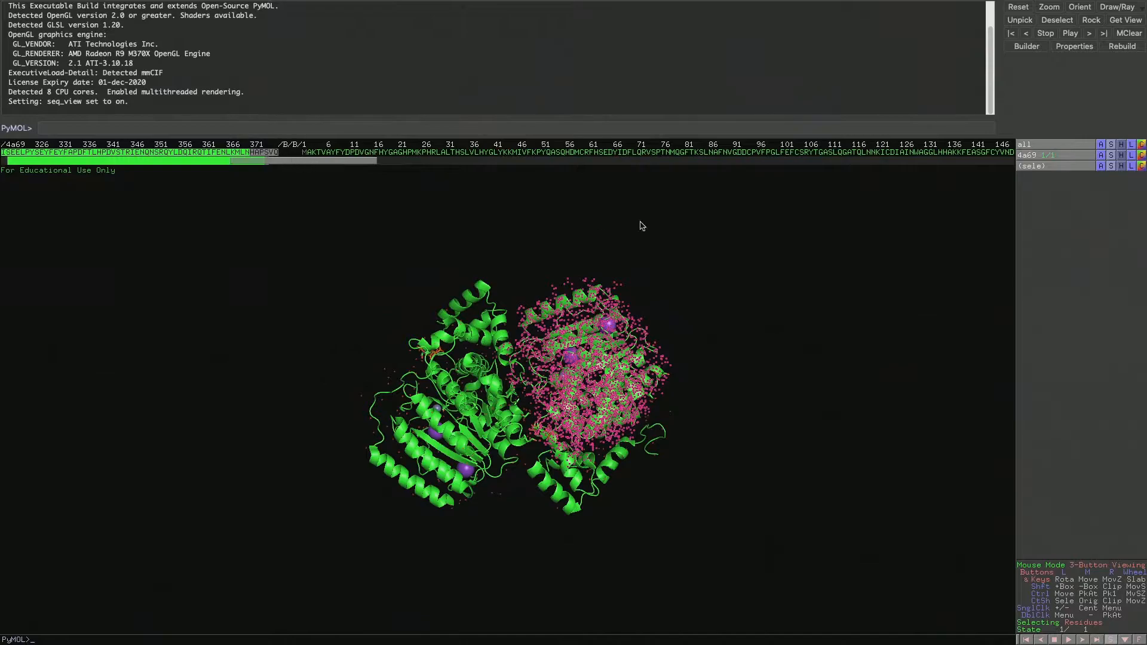
click(1102, 167)
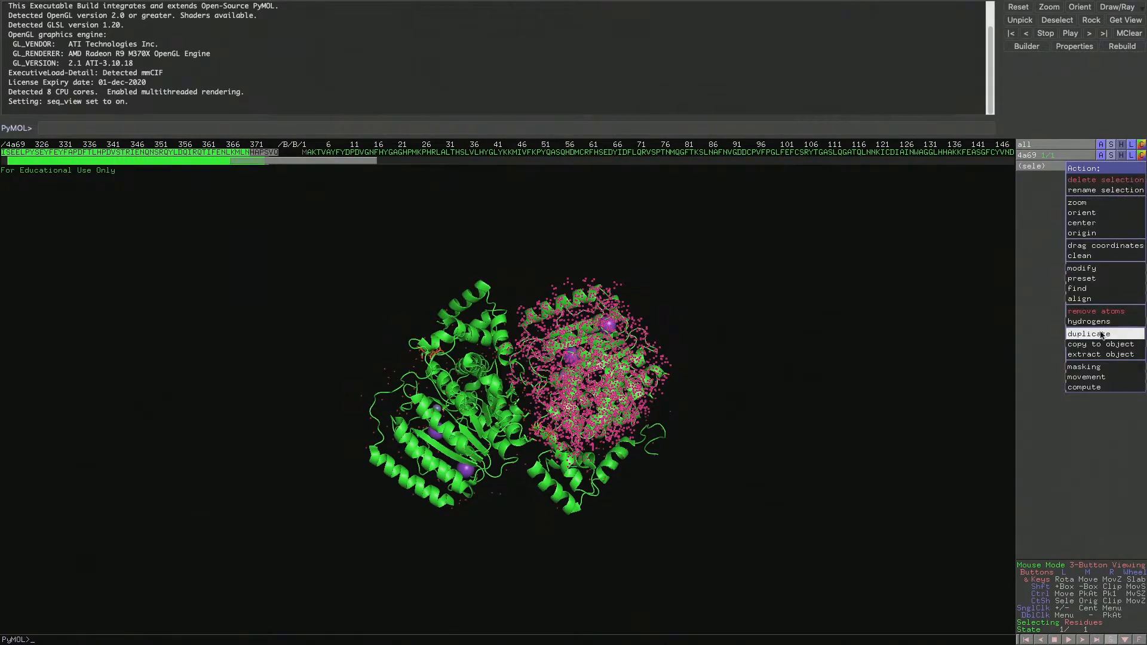
click(1098, 311)
Select the entire chain C sequence and remove its atoms
scroll(409, 165, left, 5)
drag(394, 154, 844, 156)
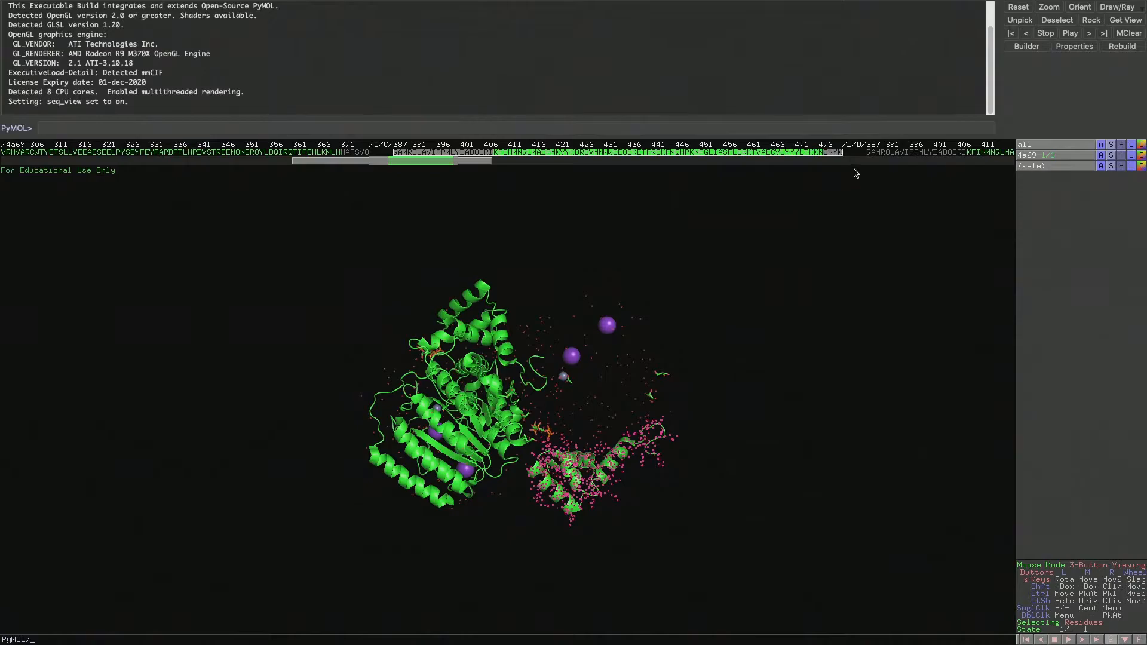
click(1101, 166)
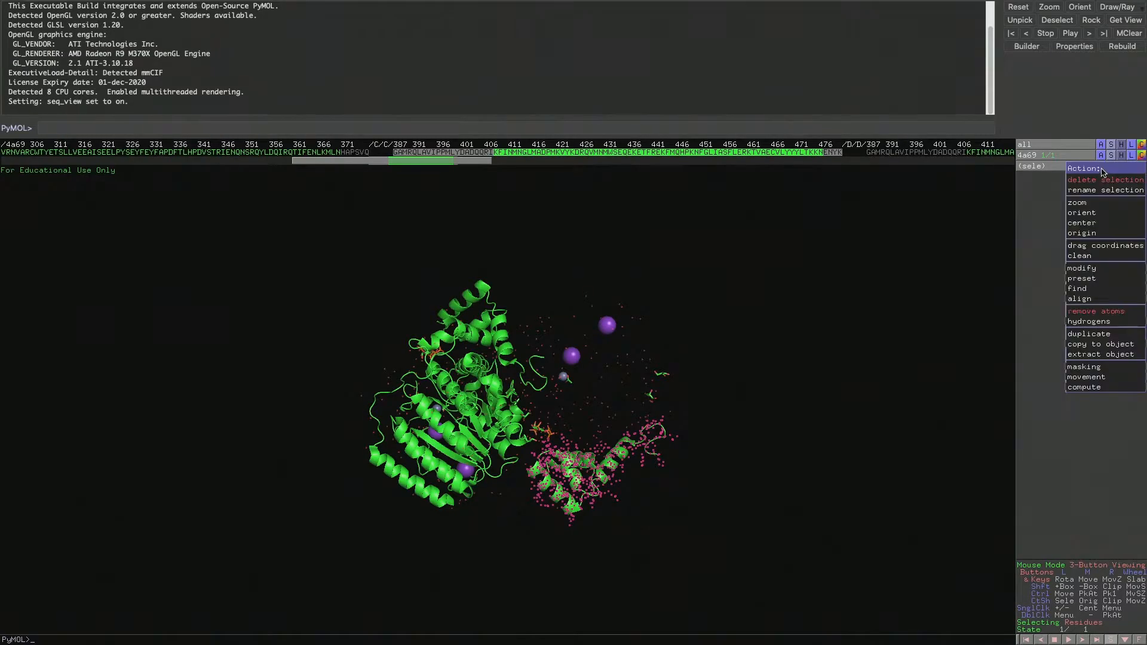
click(1102, 311)
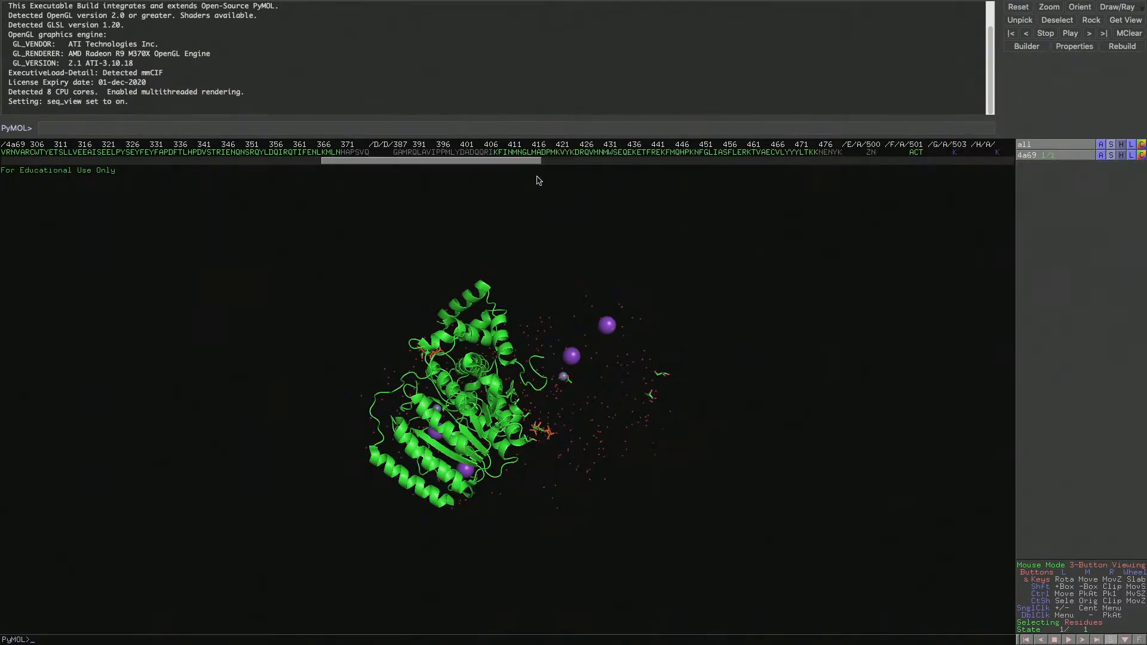
Select the chain A zinc ion, acetate, two potassium ions and two GOL molecules in the sequence and remove their atoms
drag(523, 168, 610, 167)
click(558, 153)
click(600, 153)
click(639, 153)
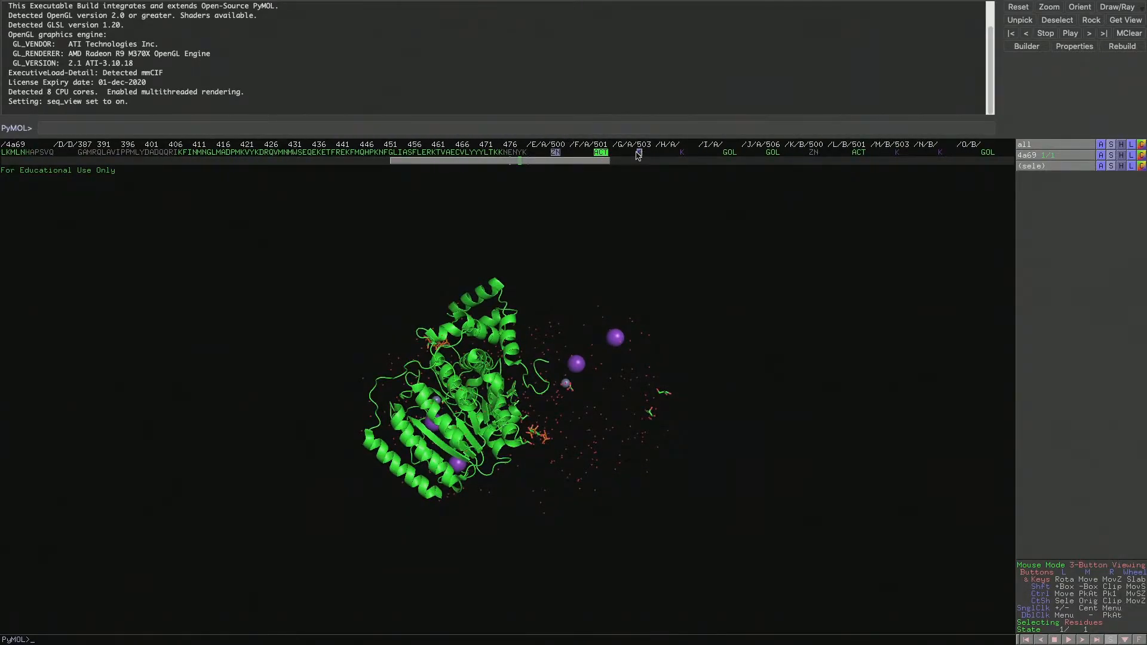
click(682, 153)
click(730, 153)
click(772, 153)
click(1103, 169)
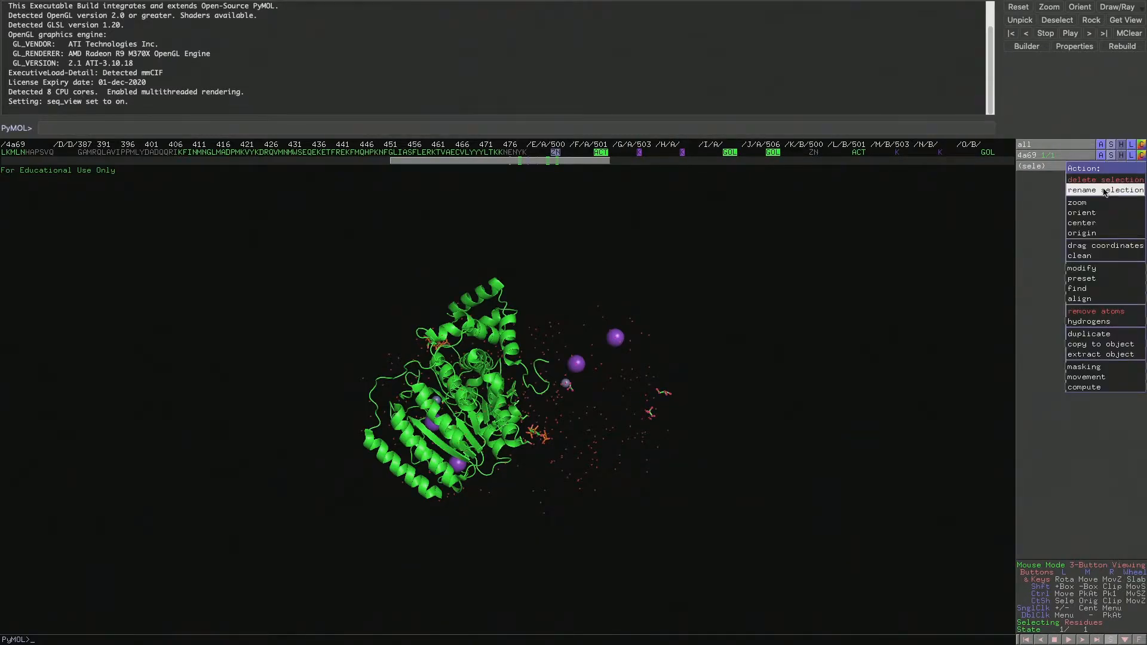
click(1098, 311)
Pick the I0P 501 ligand of the removed chain C in the model and remove its atoms
drag(525, 434, 561, 421)
click(552, 425)
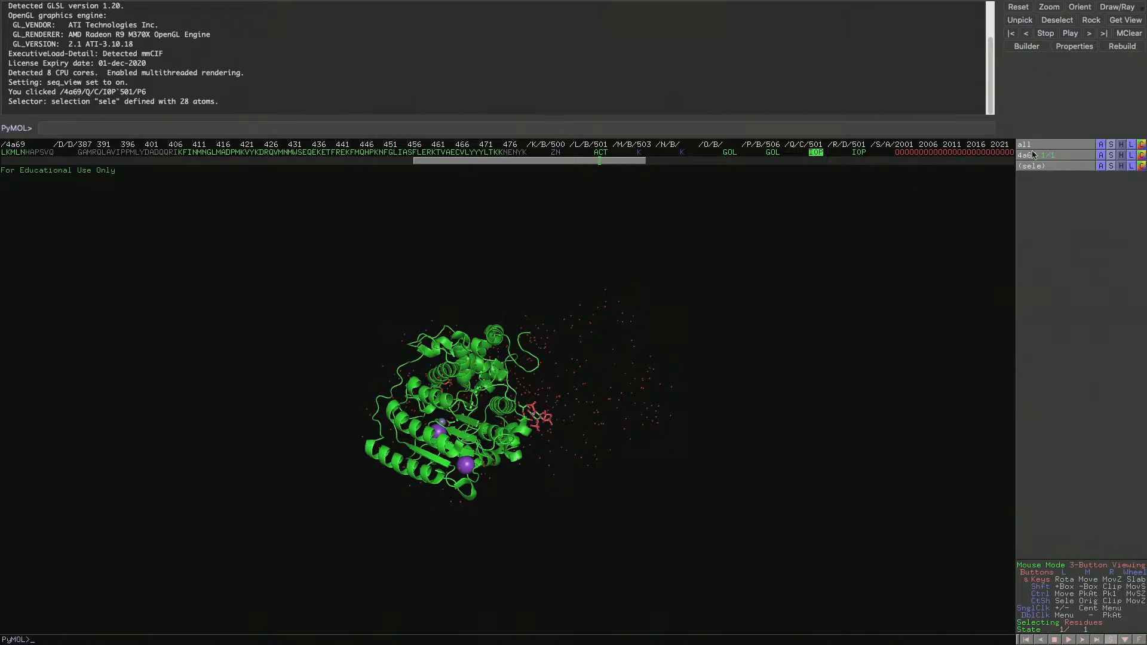
click(1101, 168)
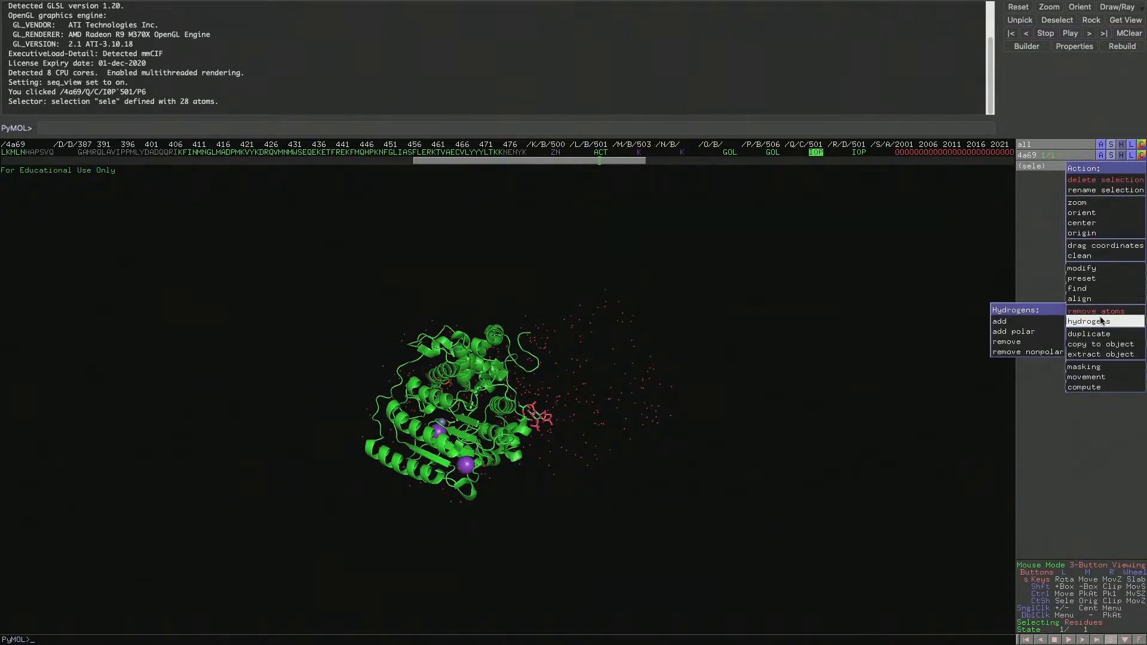
click(1094, 316)
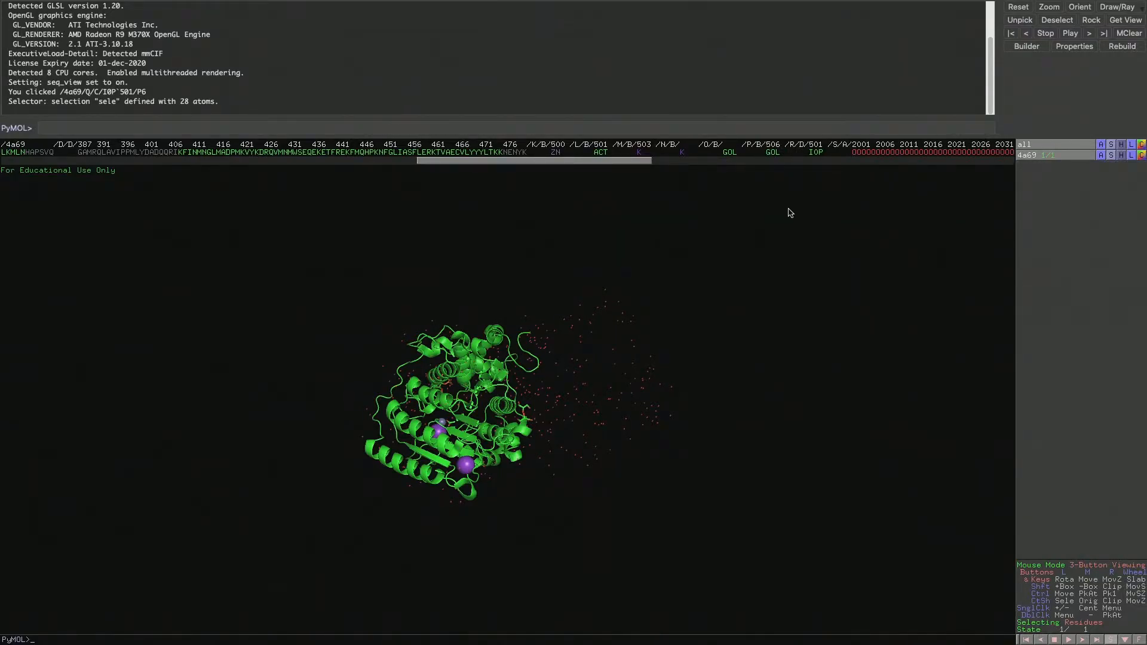
Remove all water molecules from the structure
click(1102, 145)
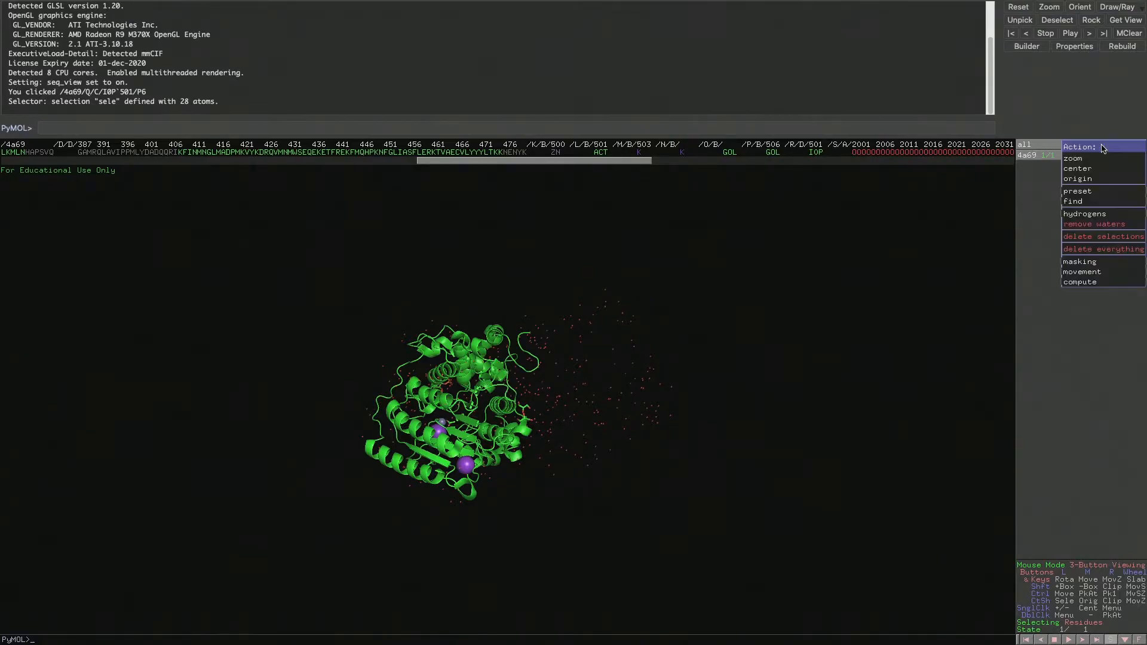
click(1091, 226)
drag(719, 325, 699, 284)
drag(528, 328, 657, 221)
Center the view on everything that remains in the scene
click(1102, 146)
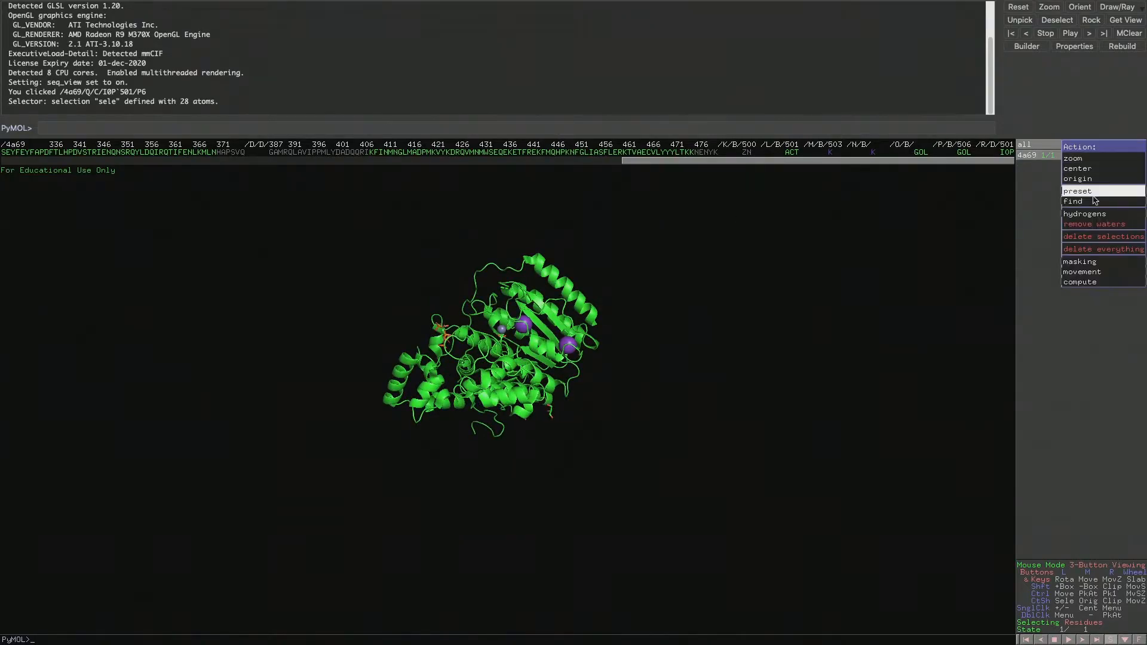
click(1096, 170)
drag(573, 347, 495, 406)
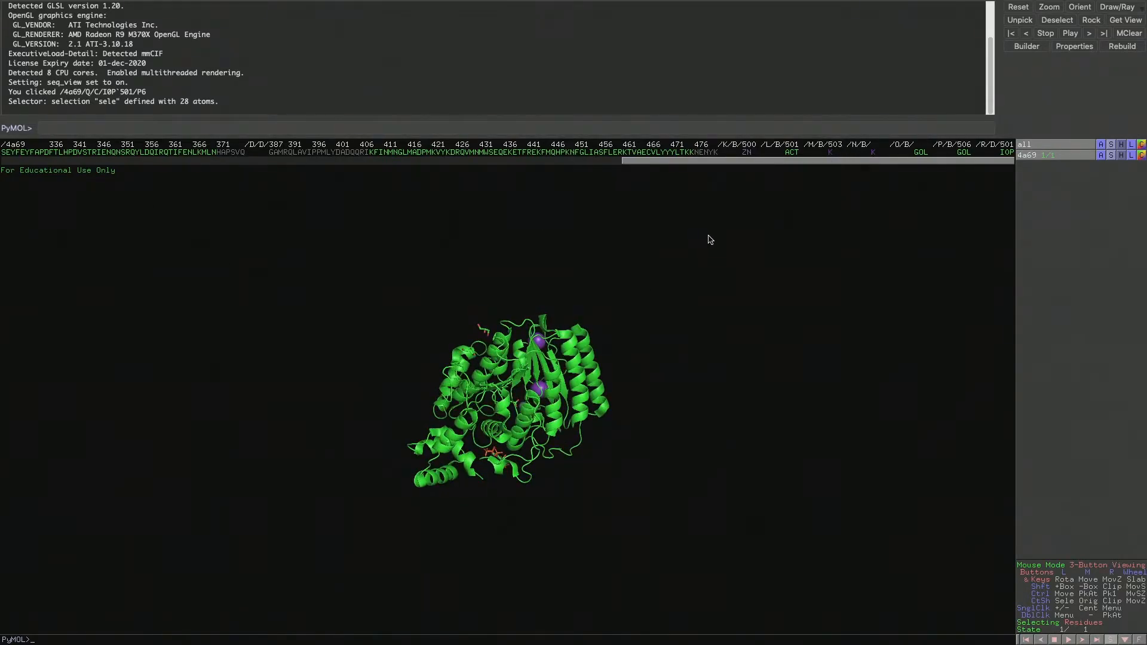
Select the whole chain D sequence from residue 387 to its end, rename the selection as SMRT and clear its highlighting
drag(862, 209, 504, 385)
drag(513, 332, 466, 335)
drag(270, 152, 717, 153)
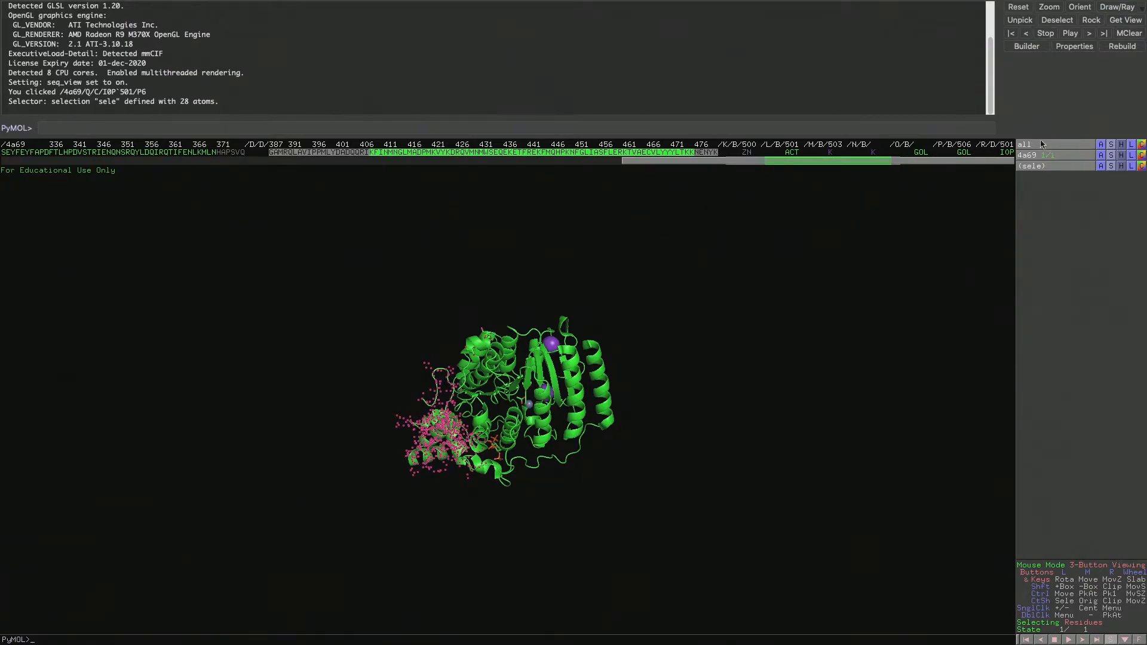
click(1101, 166)
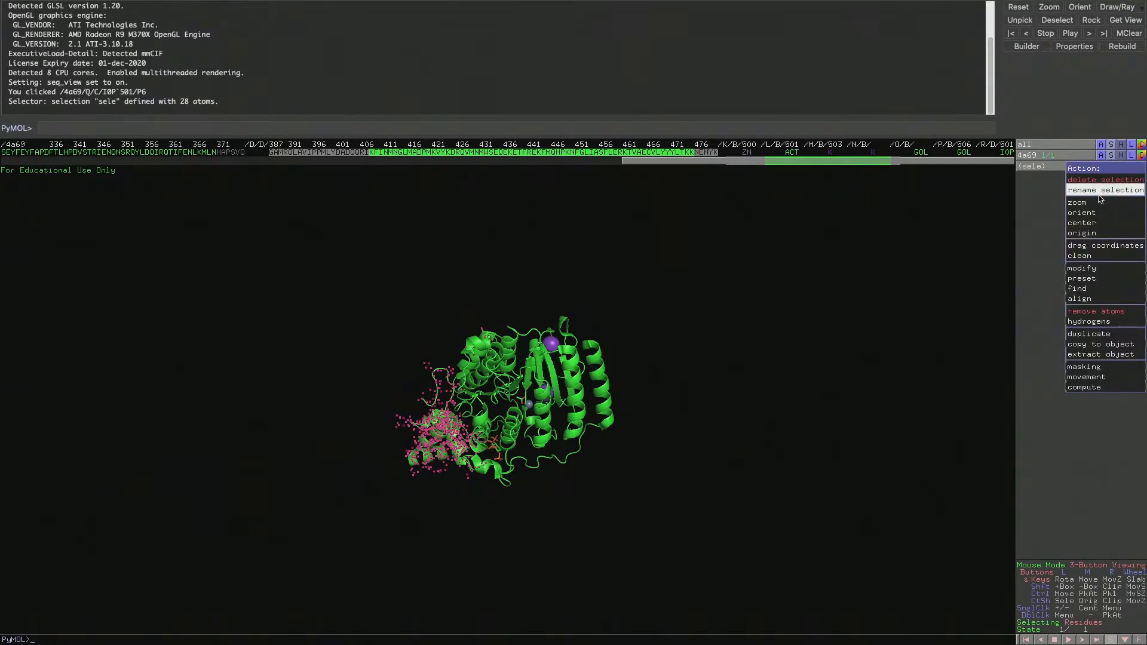
click(1097, 200)
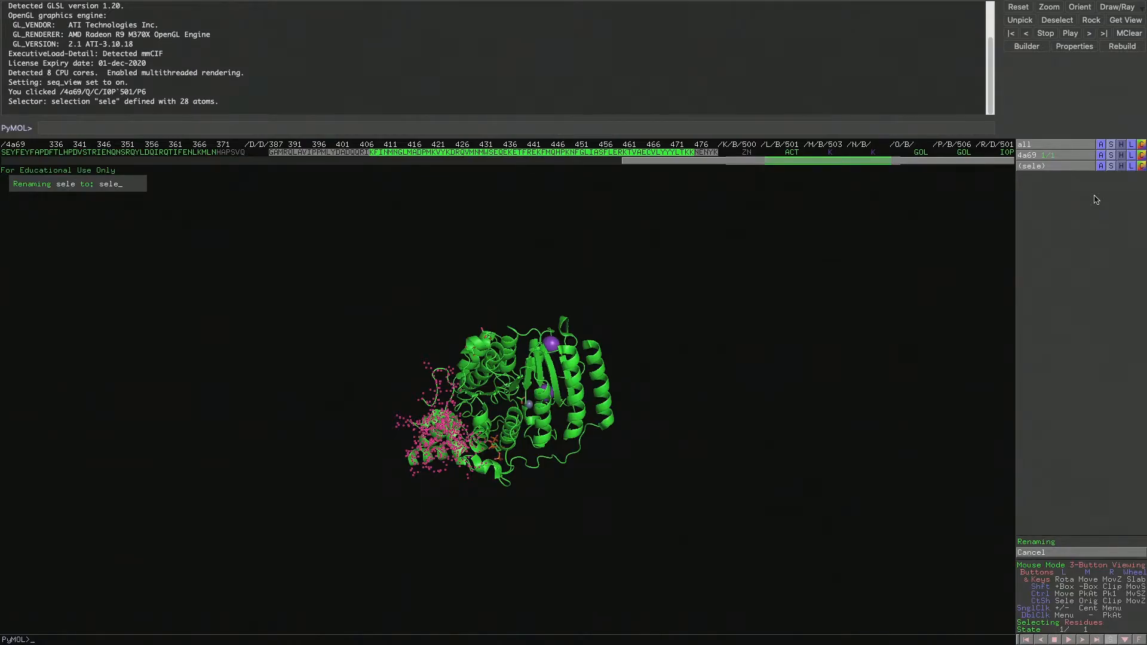
key(BackSpace)
key(BackSpace)
key(BackSpace)
key(BackSpace)
text(SMRT)
key(Return)
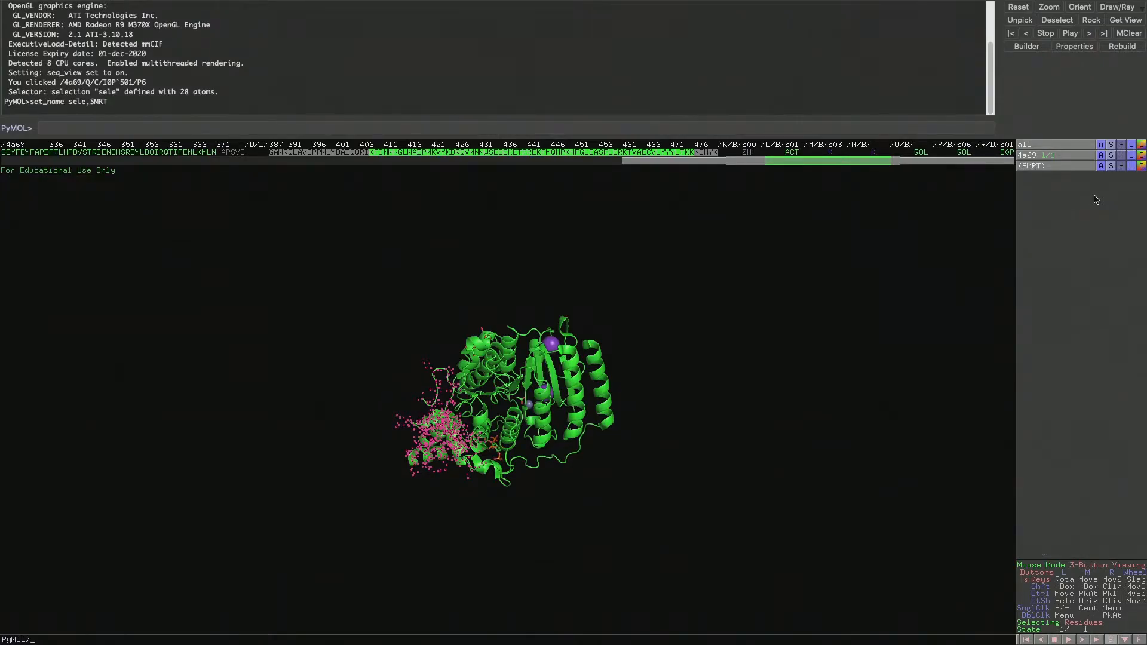
click(904, 296)
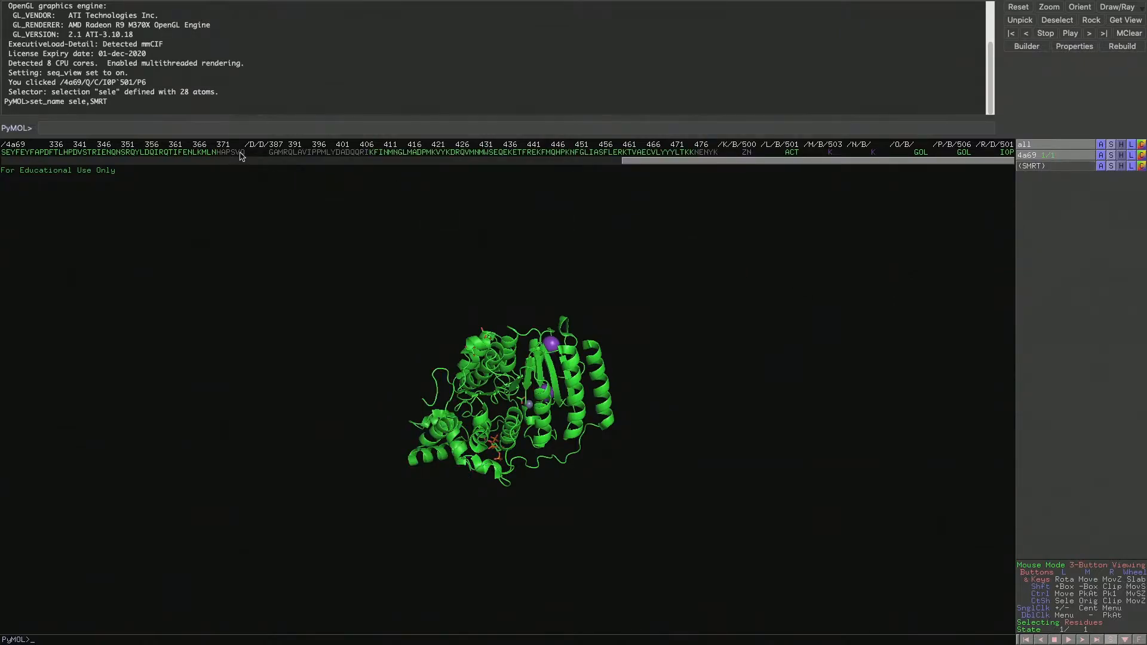
Select and clear a stretch of residues at the end of chain B, and toggle the SMRT selection's highlighting to check its extent
drag(242, 152, 132, 152)
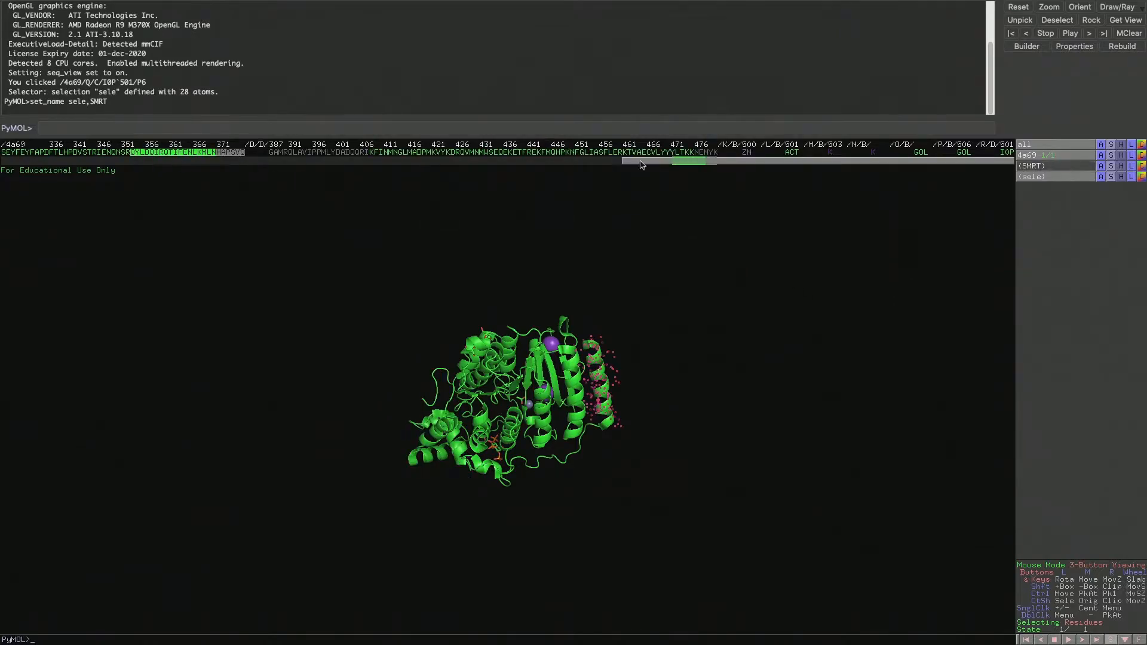
click(797, 357)
click(1047, 167)
drag(470, 462, 447, 393)
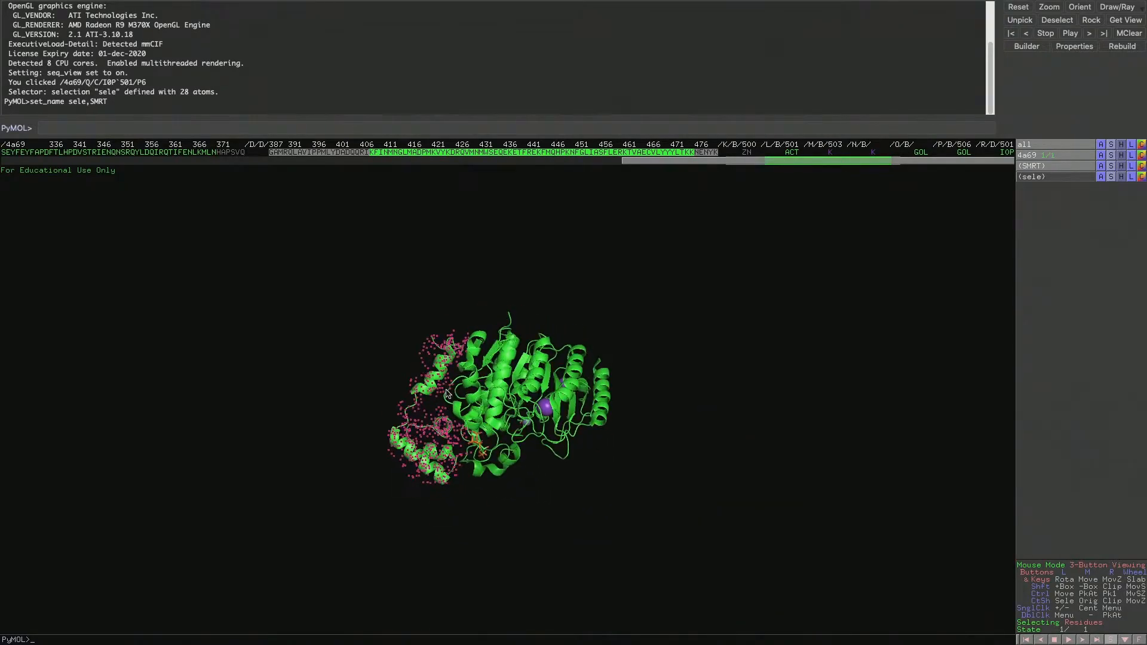
click(1046, 165)
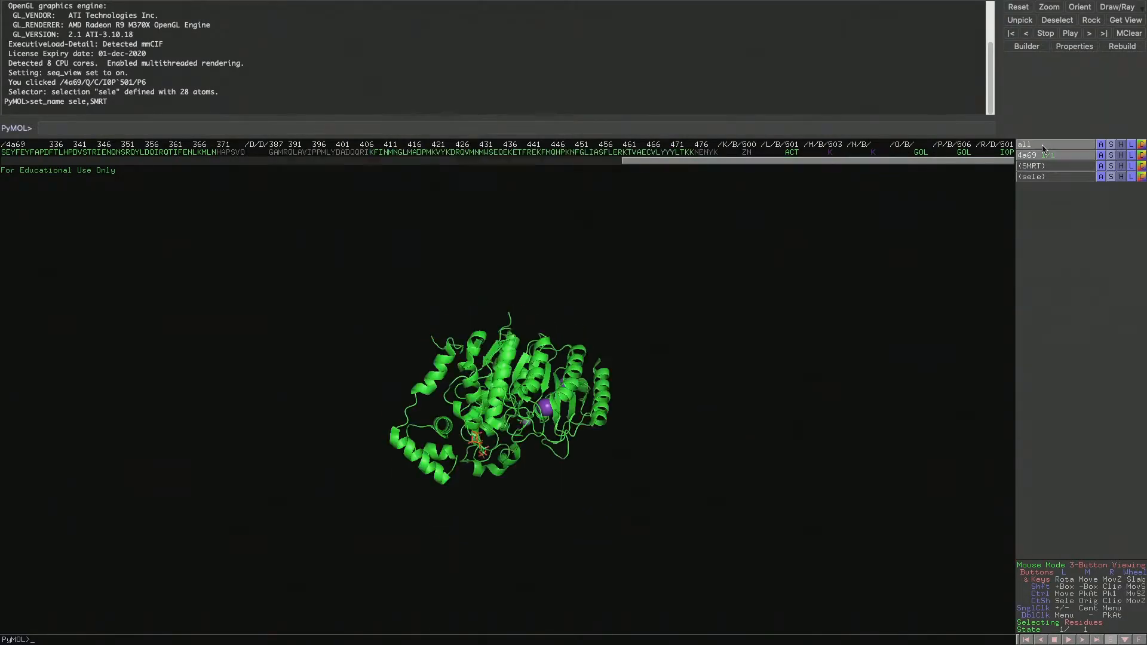
click(1046, 158)
click(1046, 157)
click(1044, 167)
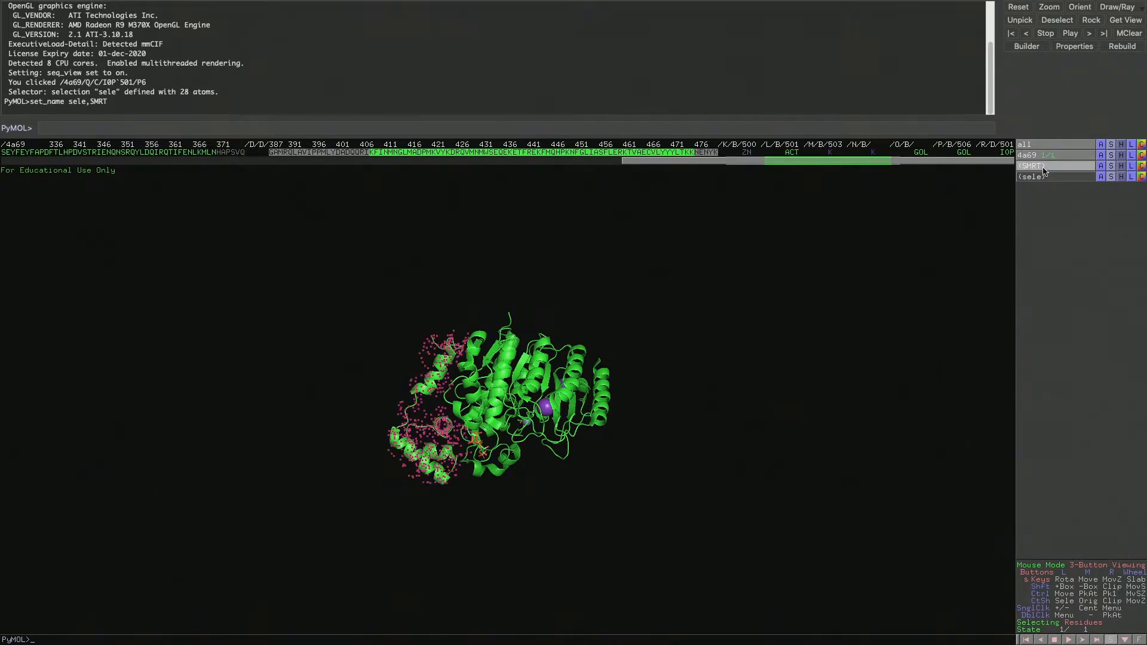
click(1044, 168)
click(1045, 168)
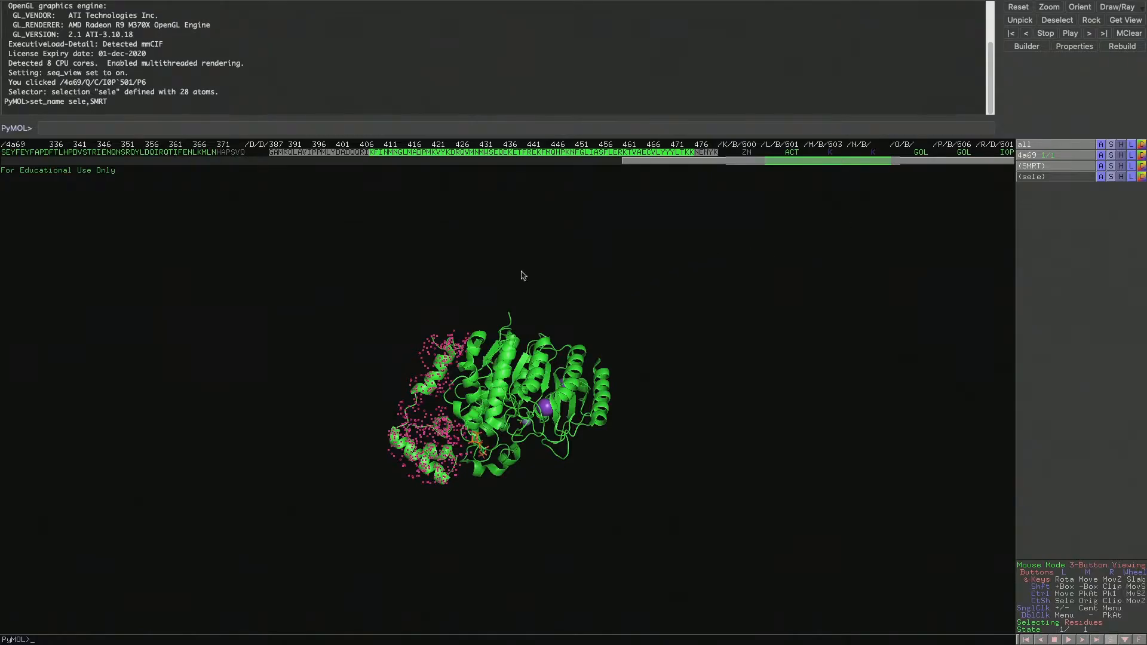
Take a stretch of residues between 421 and 441 out of the active SMRT selection and add them back
click(477, 160)
drag(578, 161, 930, 174)
drag(614, 154, 546, 158)
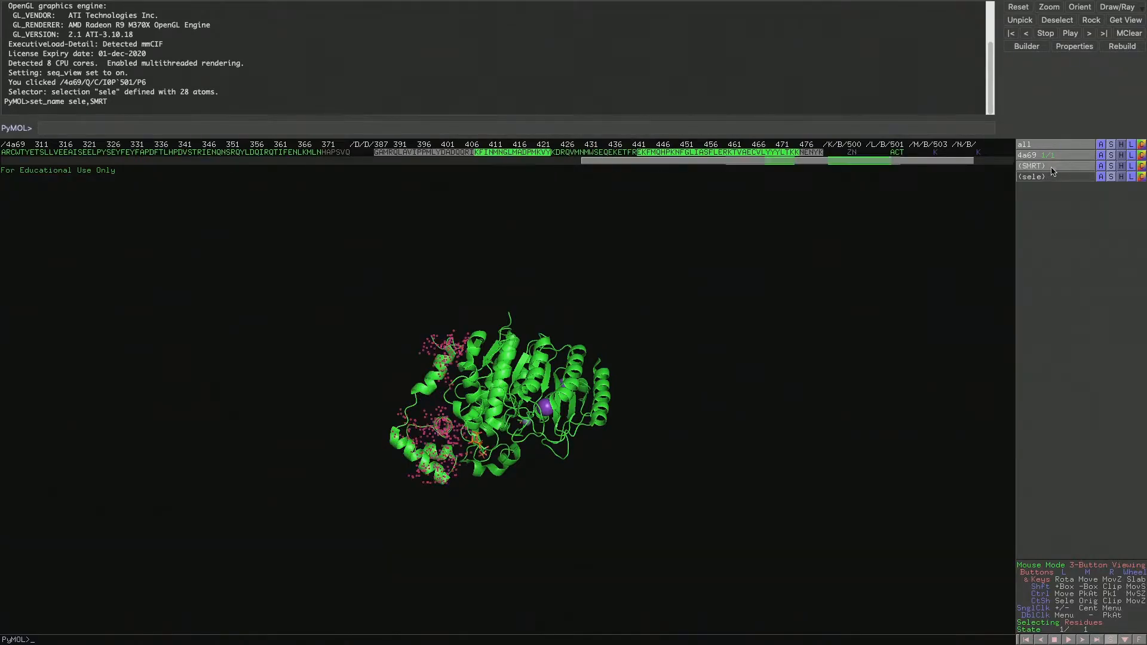
drag(552, 155, 637, 154)
drag(693, 332, 683, 294)
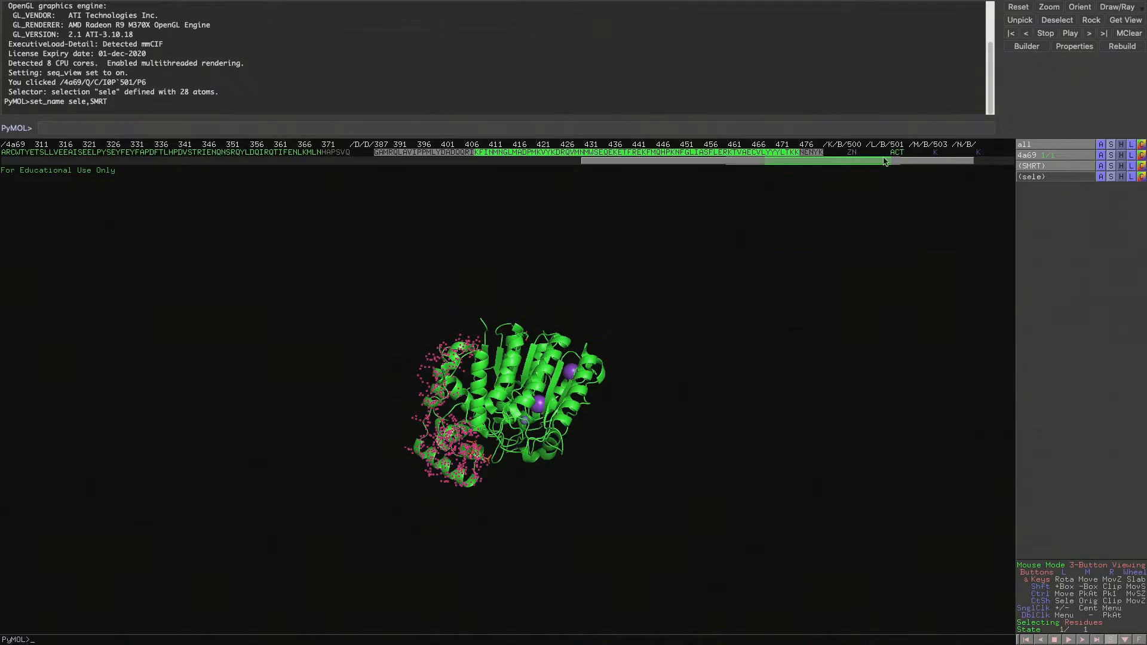
Select the whole chain B sequence, rename the selection as HDAC3 and clear its highlighting
drag(933, 161, 793, 172)
drag(724, 154, 3, 154)
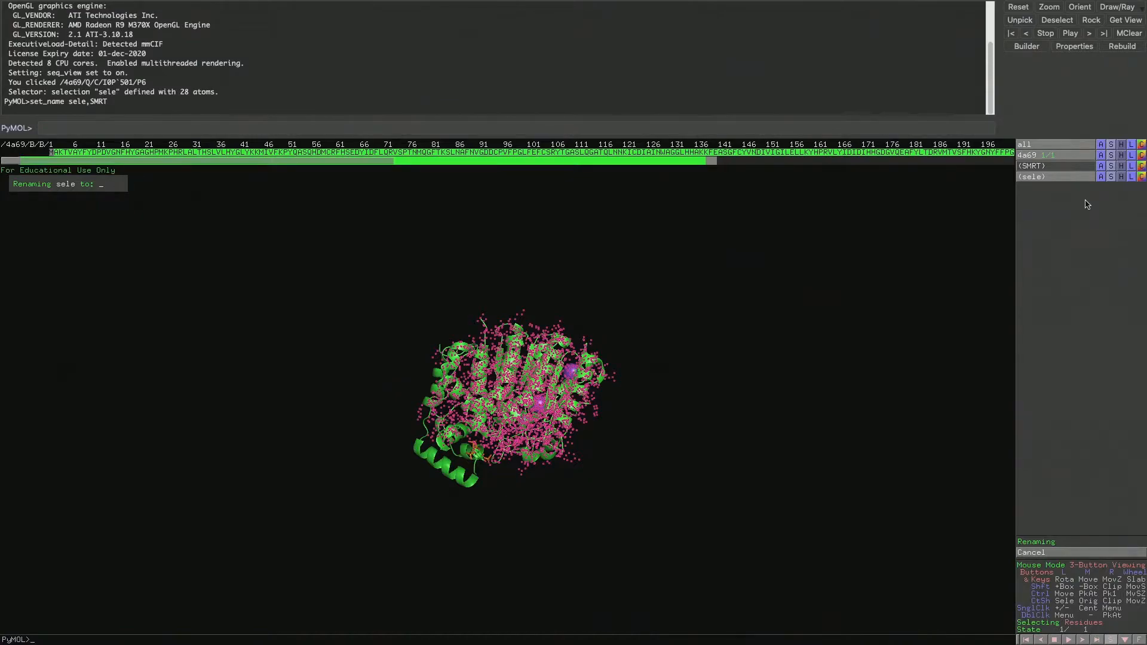
text(HDAC3)
key(Return)
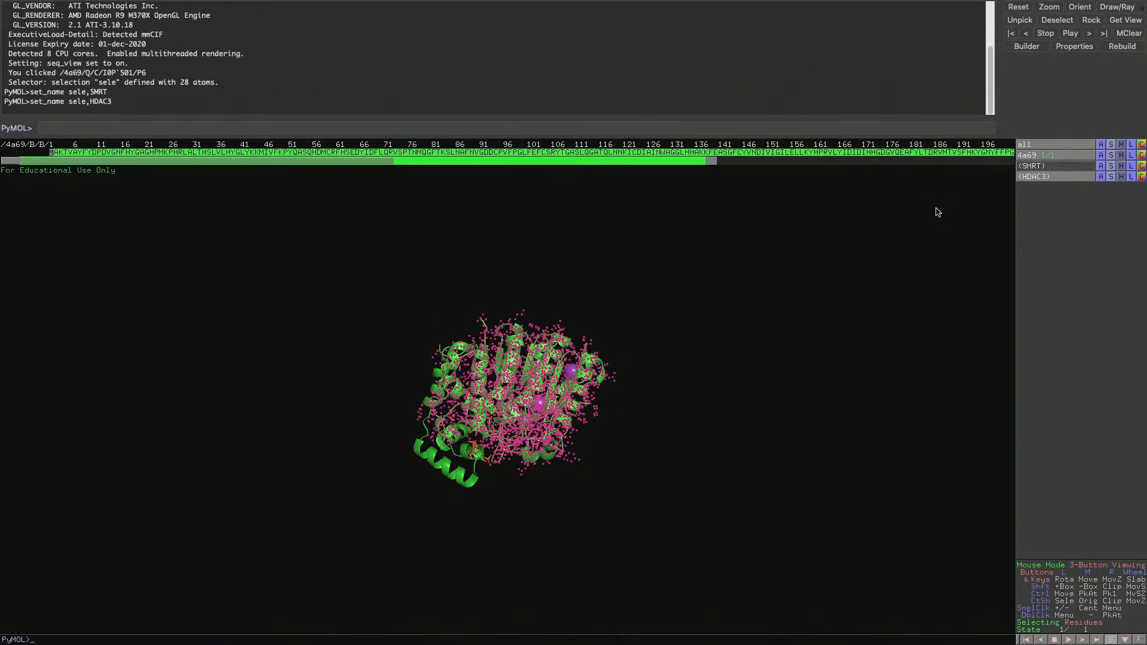
click(873, 272)
drag(711, 306, 698, 278)
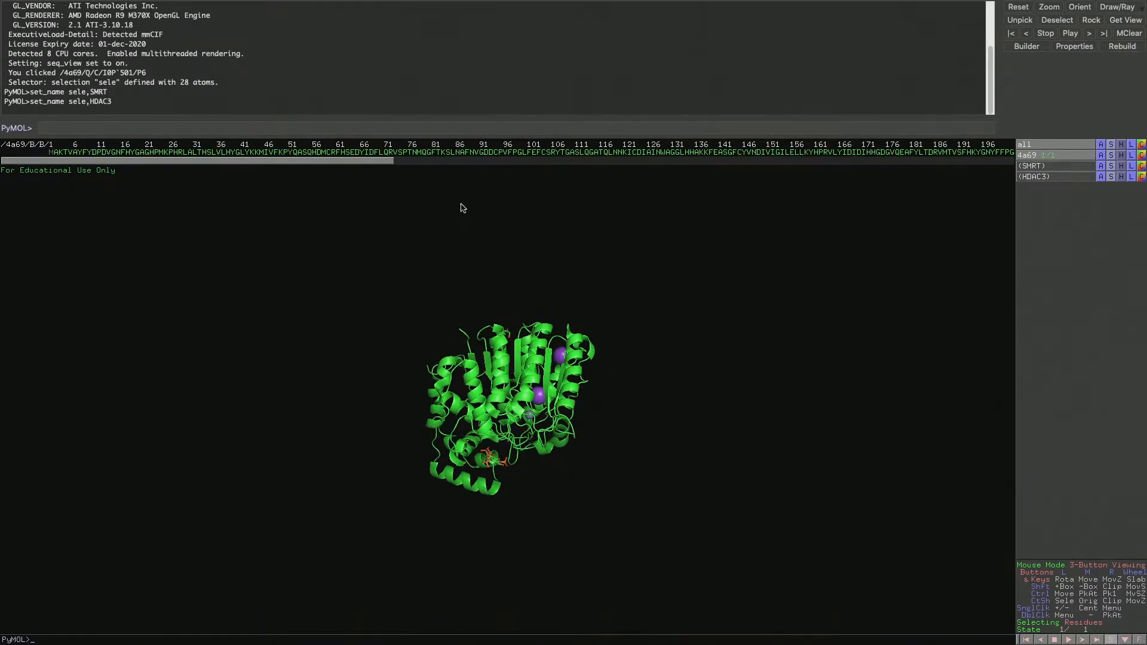
Toggle the highlighting of the SMRT and HDAC3 selections to check each one in the model
click(1070, 167)
click(1069, 167)
click(1068, 177)
click(1069, 178)
Select the I0P 501 ligand of chain D and extract it from the structure into its own object
drag(367, 161, 993, 175)
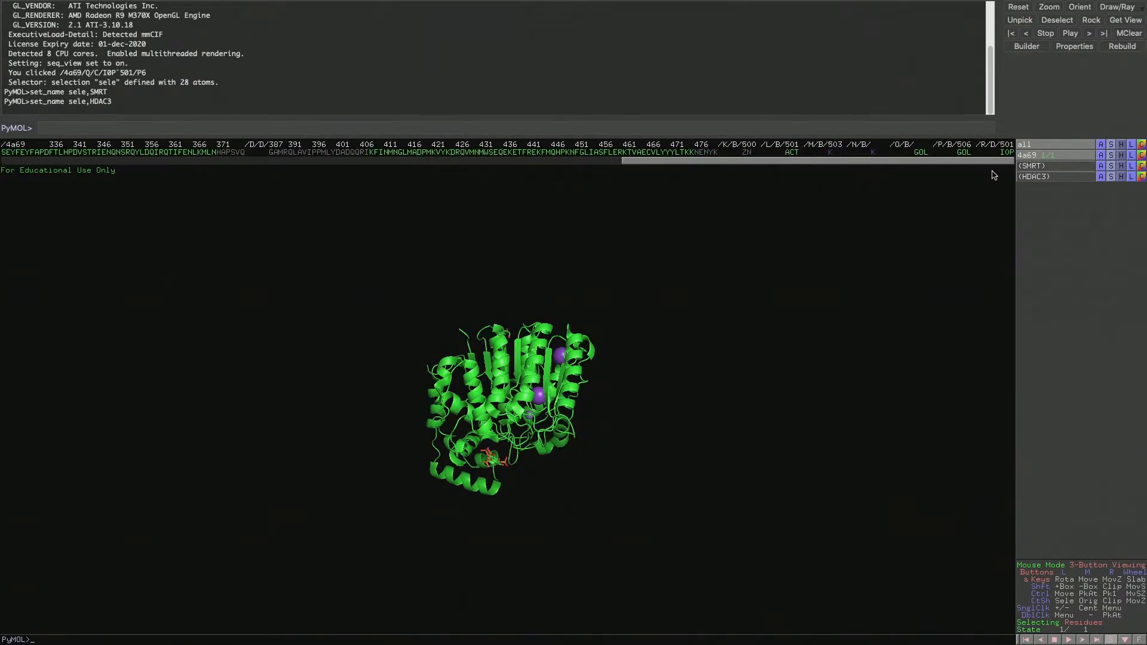
click(1005, 154)
drag(528, 380, 444, 367)
right_drag(444, 368, 445, 451)
drag(445, 452, 477, 473)
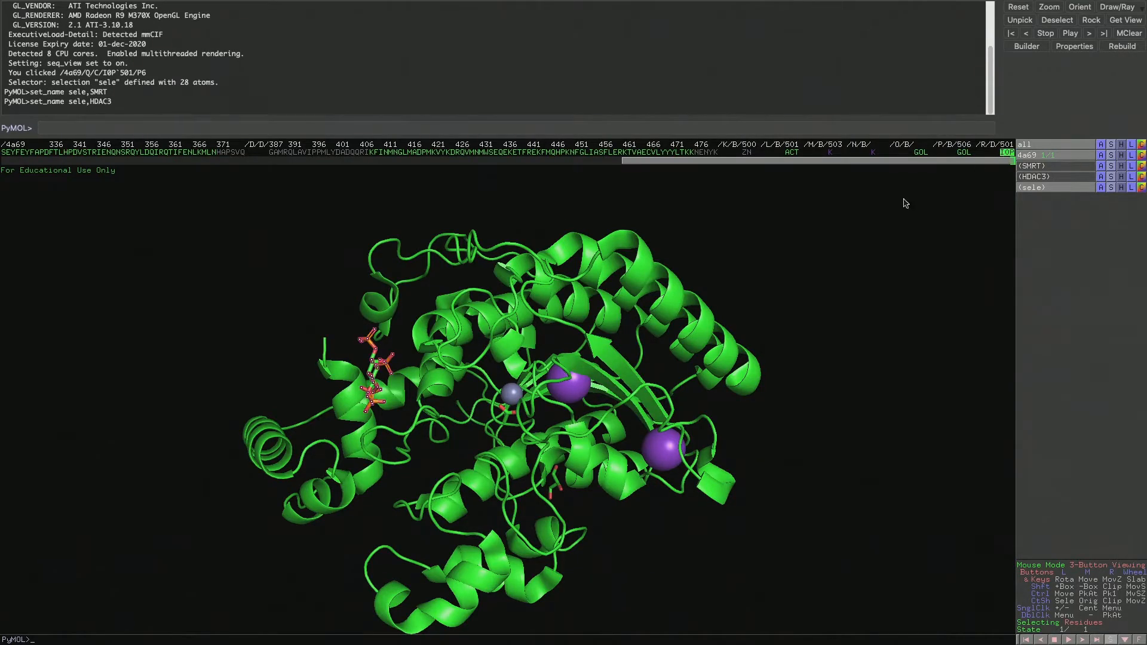
click(369, 359)
click(375, 365)
drag(293, 314, 439, 281)
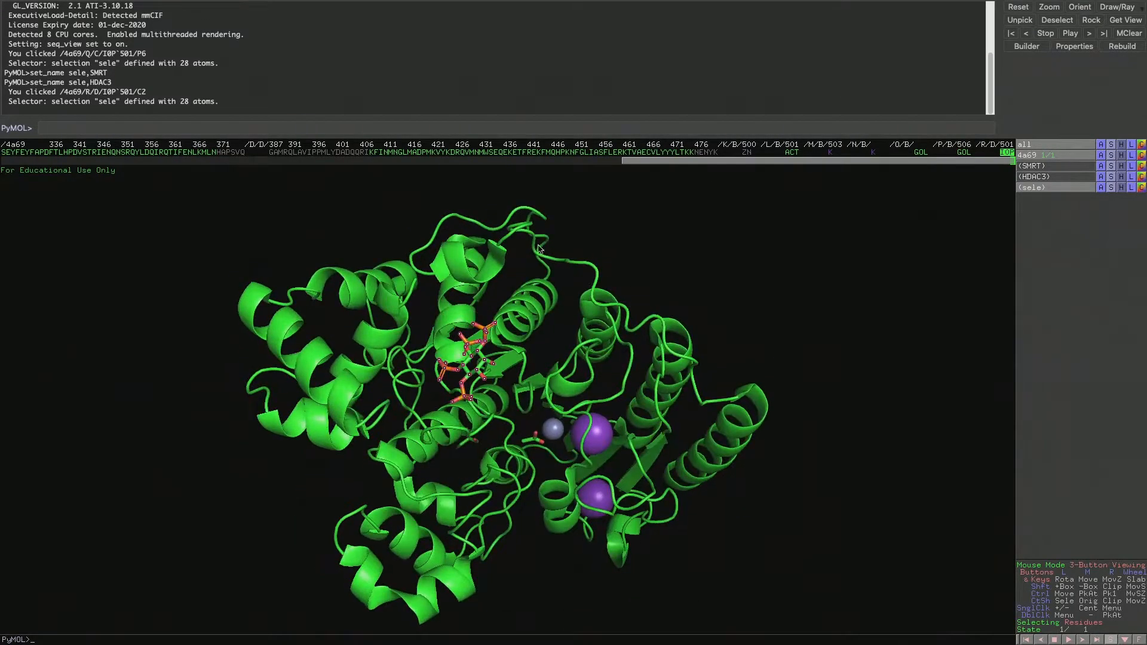
click(1102, 187)
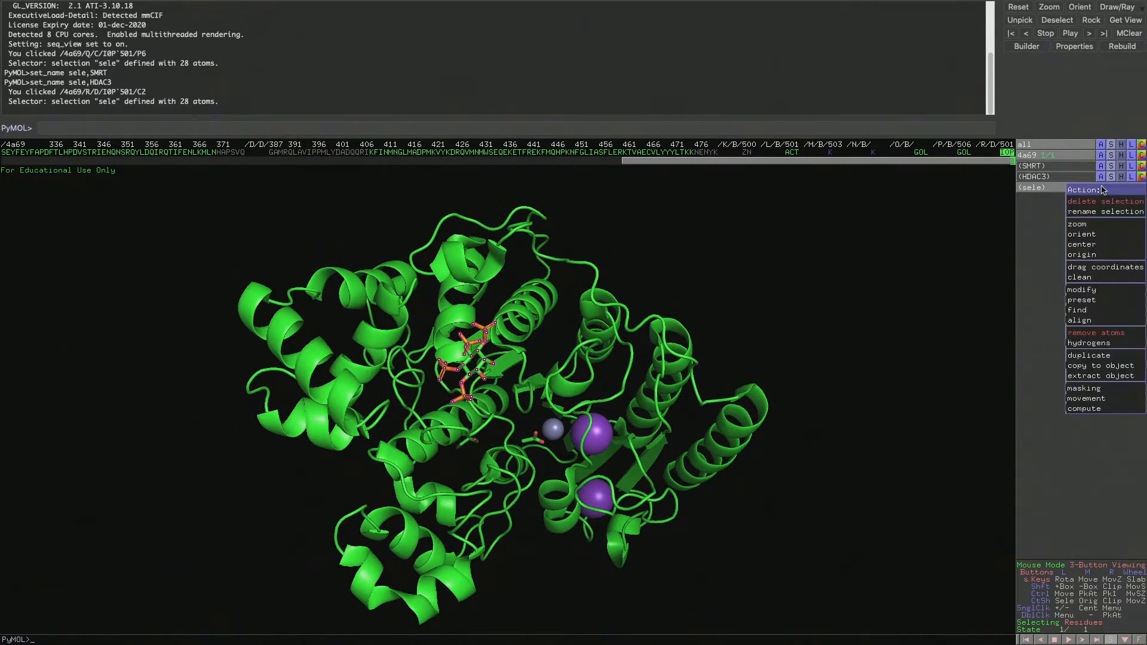
click(1107, 376)
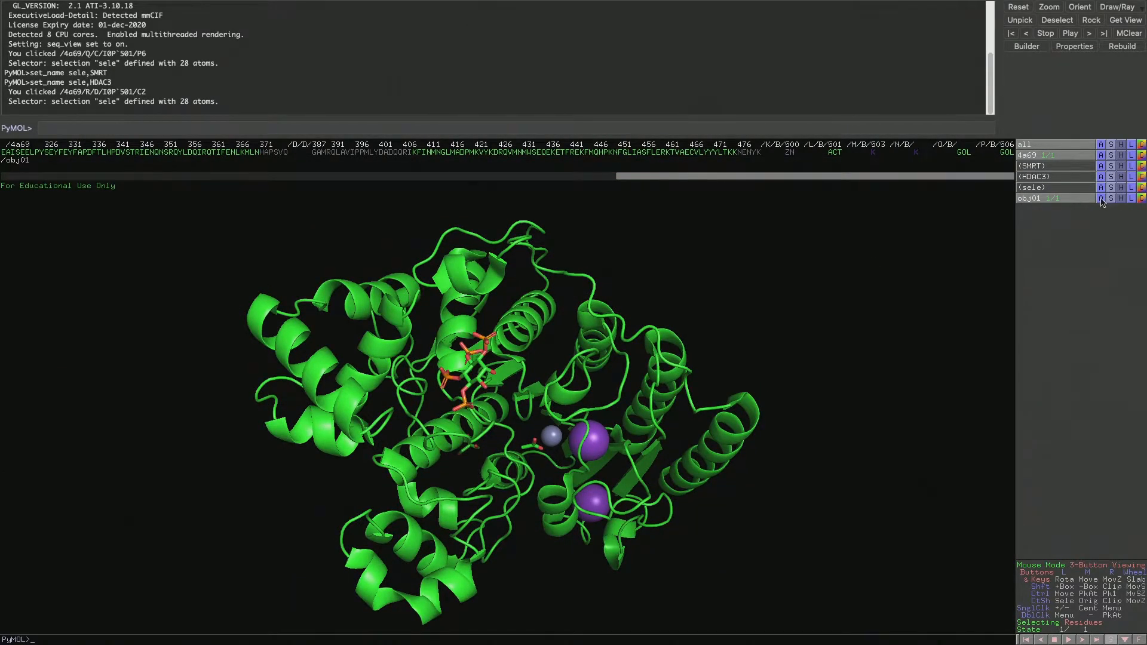
Rename the extracted ligand object as InsP
click(1102, 198)
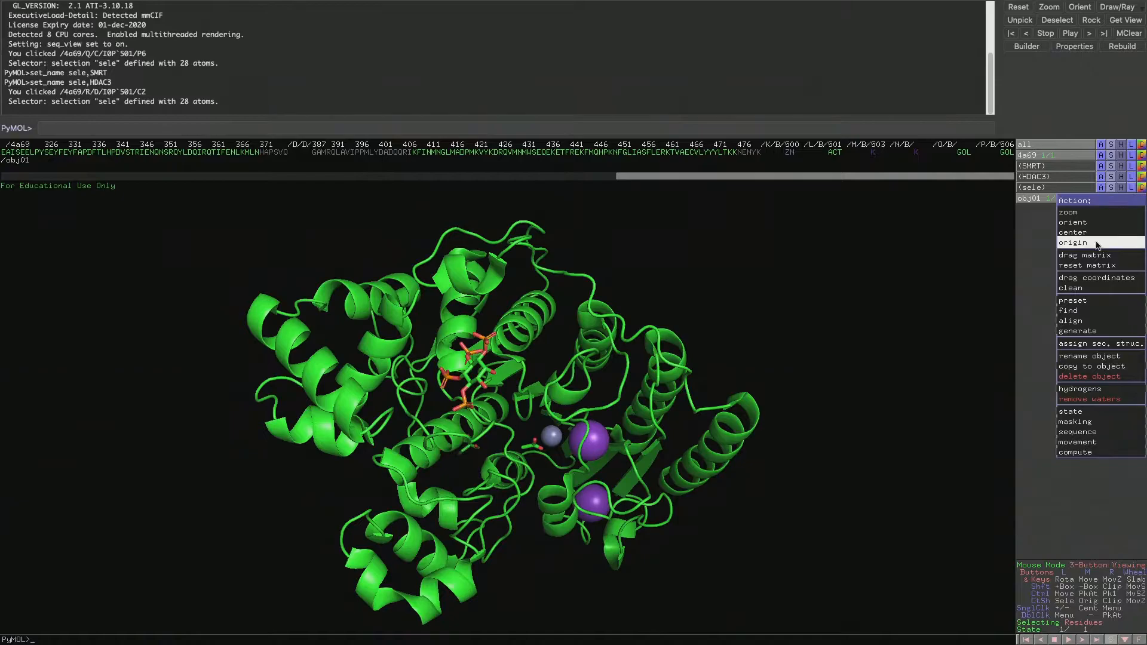
click(1112, 356)
key(BackSpace)
key(BackSpace)
key(BackSpace)
key(BackSpace)
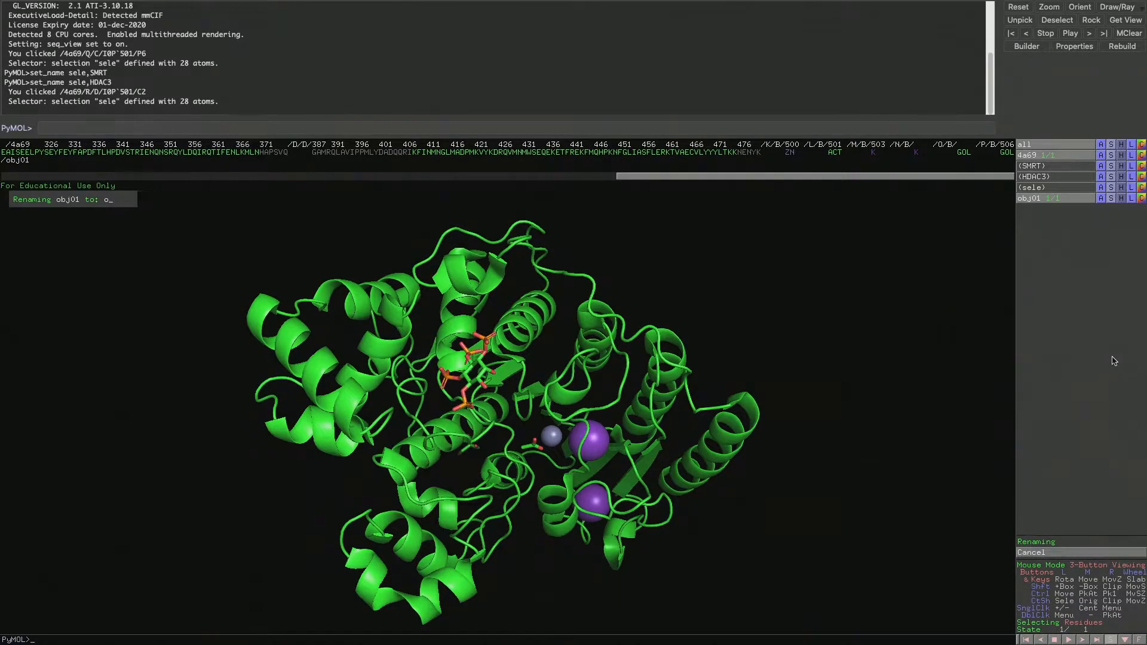
text(InsP)
key(Return)
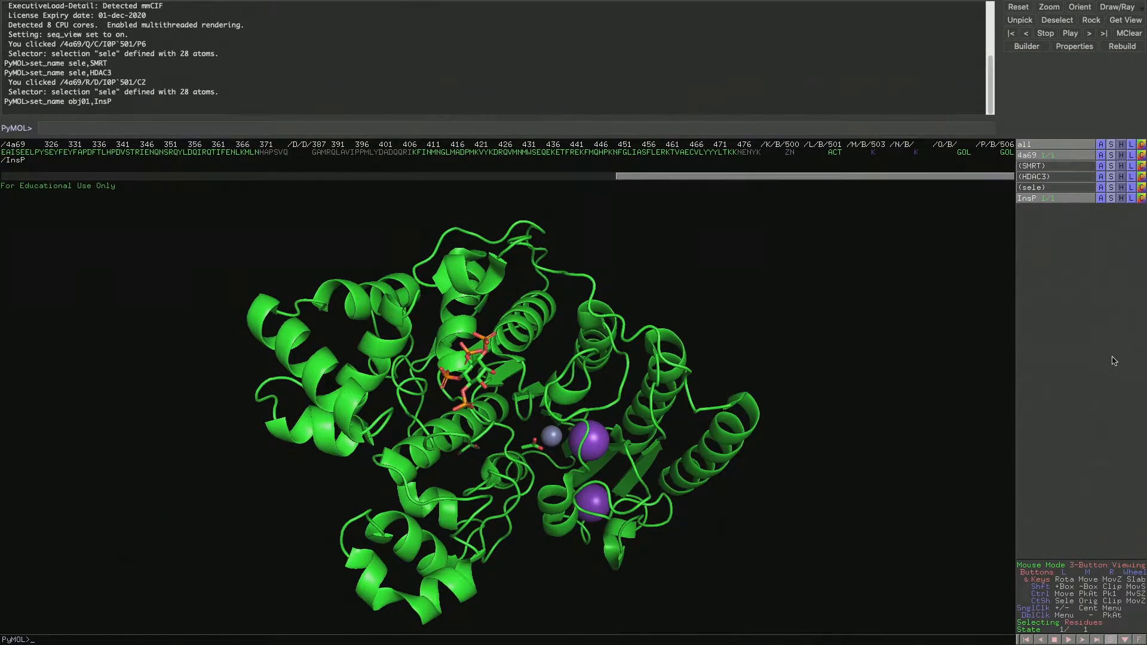
Toggle the InsP object and the SMRT and HDAC3 selections to compare how objects and selections behave, and review the object's available actions
click(1035, 202)
click(1034, 202)
click(1034, 202)
click(1035, 203)
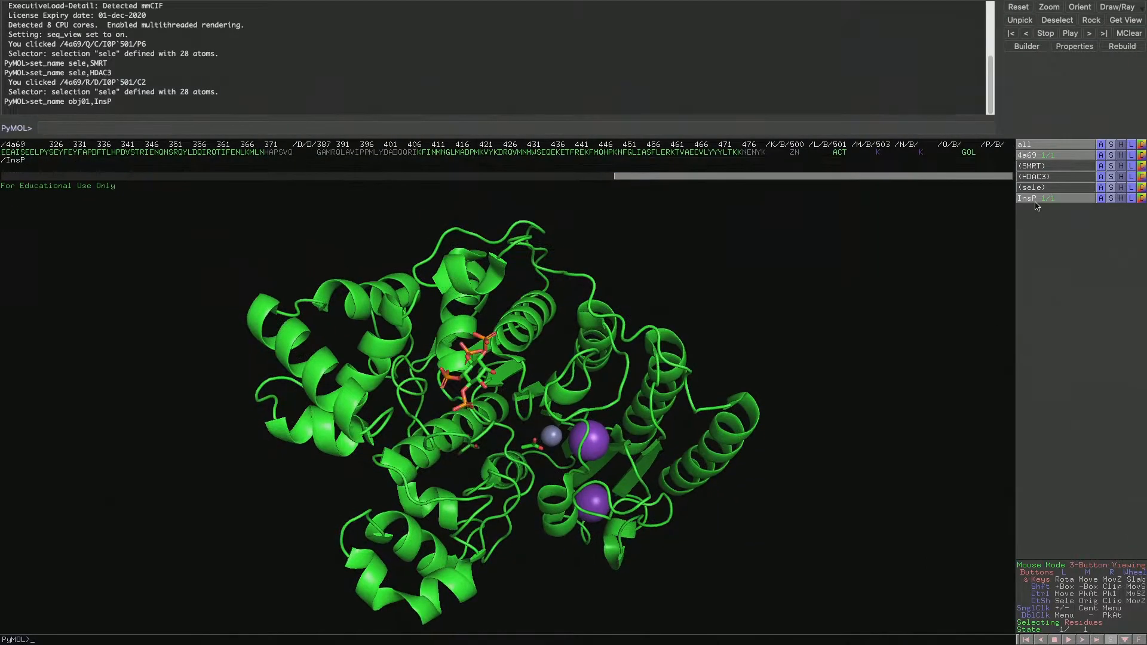
click(1042, 167)
click(1042, 167)
click(1043, 177)
click(1043, 177)
click(1102, 198)
mouse_move(1090, 321)
drag(729, 344, 746, 316)
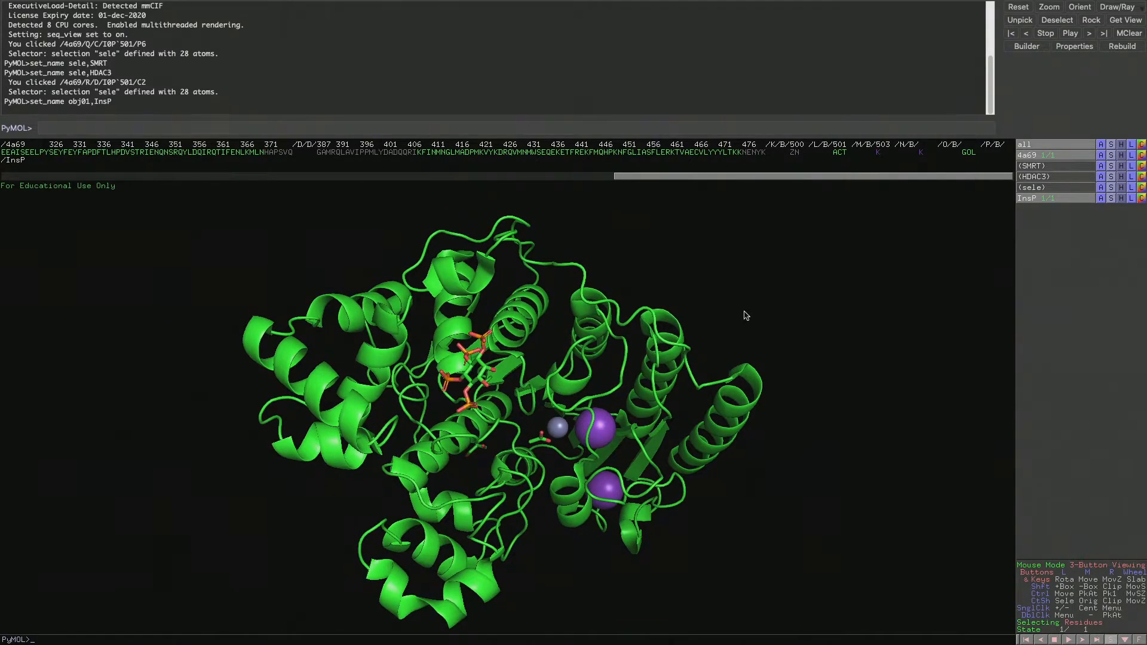
Show the molecular surface of the 4a69 object and view it from several sides
click(1114, 156)
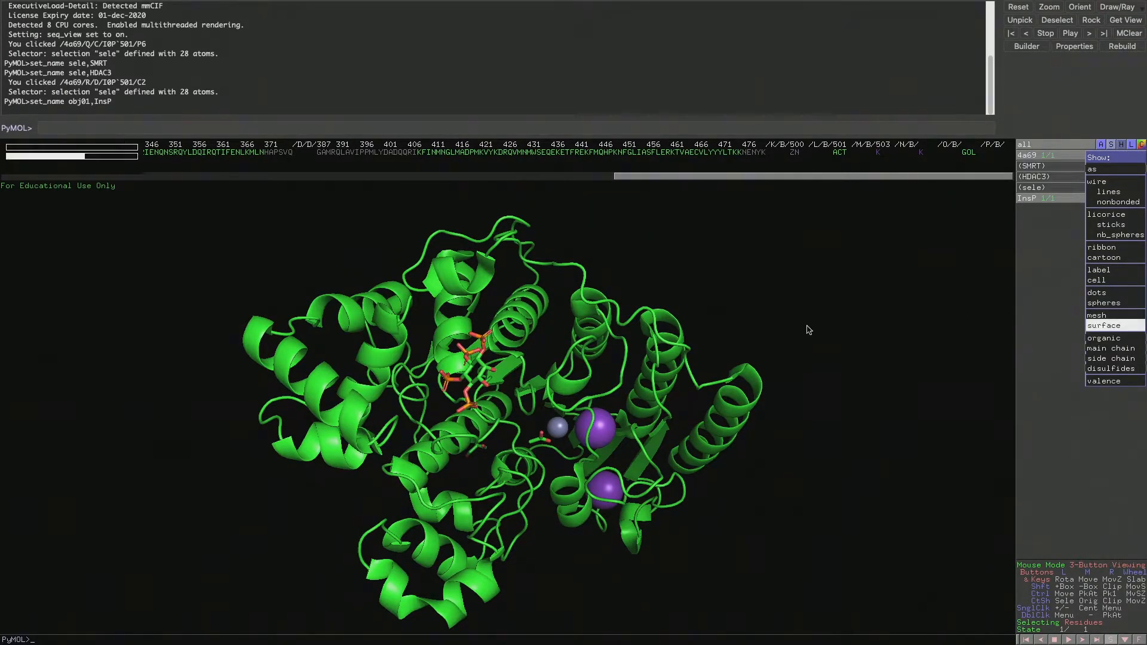
click(1115, 326)
right_drag(615, 417, 604, 336)
drag(603, 336, 686, 278)
right_drag(686, 277, 637, 388)
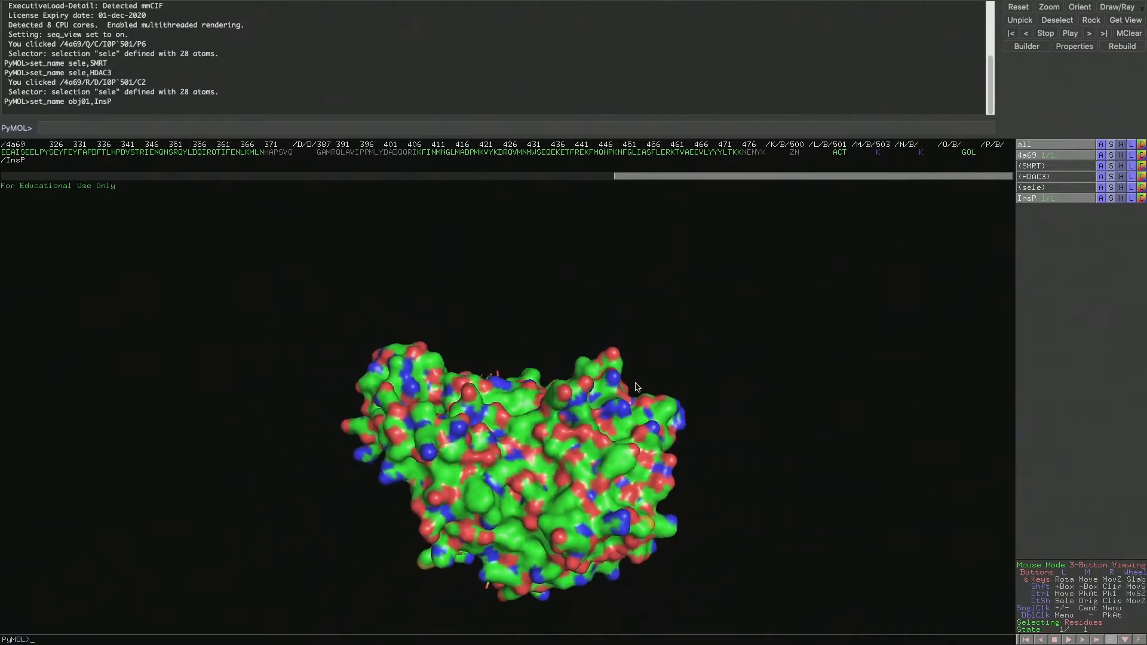
Refit the view to all objects and examine the cut-open surface around the metal ions and the InsP ligand
click(1101, 145)
click(1101, 169)
drag(604, 305, 578, 394)
right_drag(579, 395, 583, 469)
drag(583, 469, 560, 441)
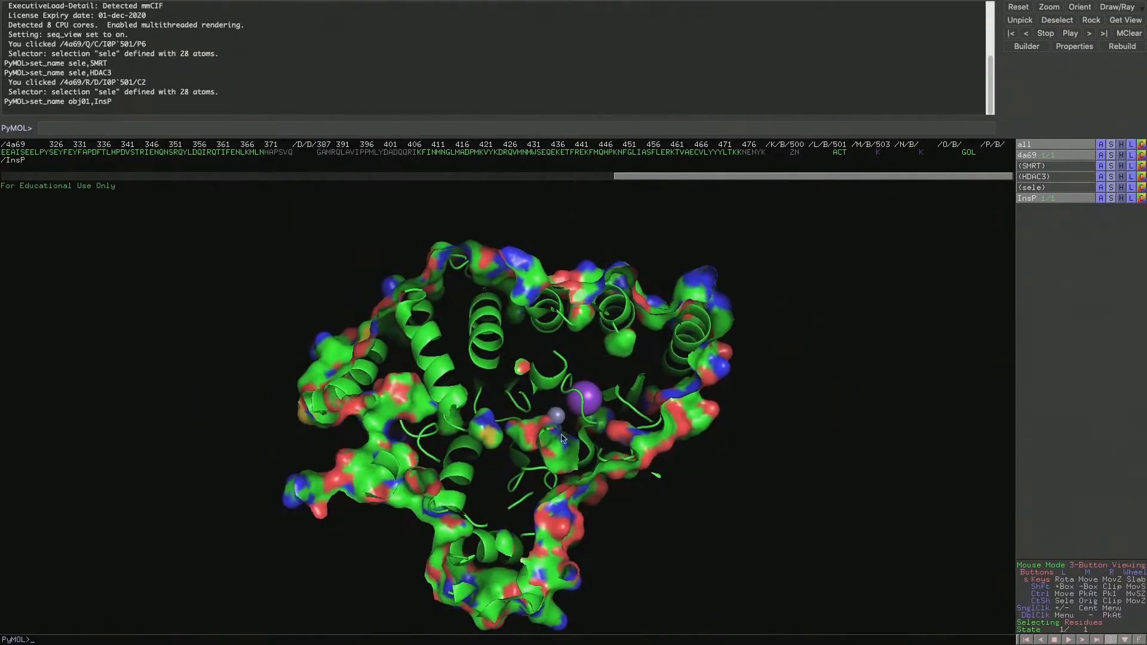
drag(586, 371, 456, 411)
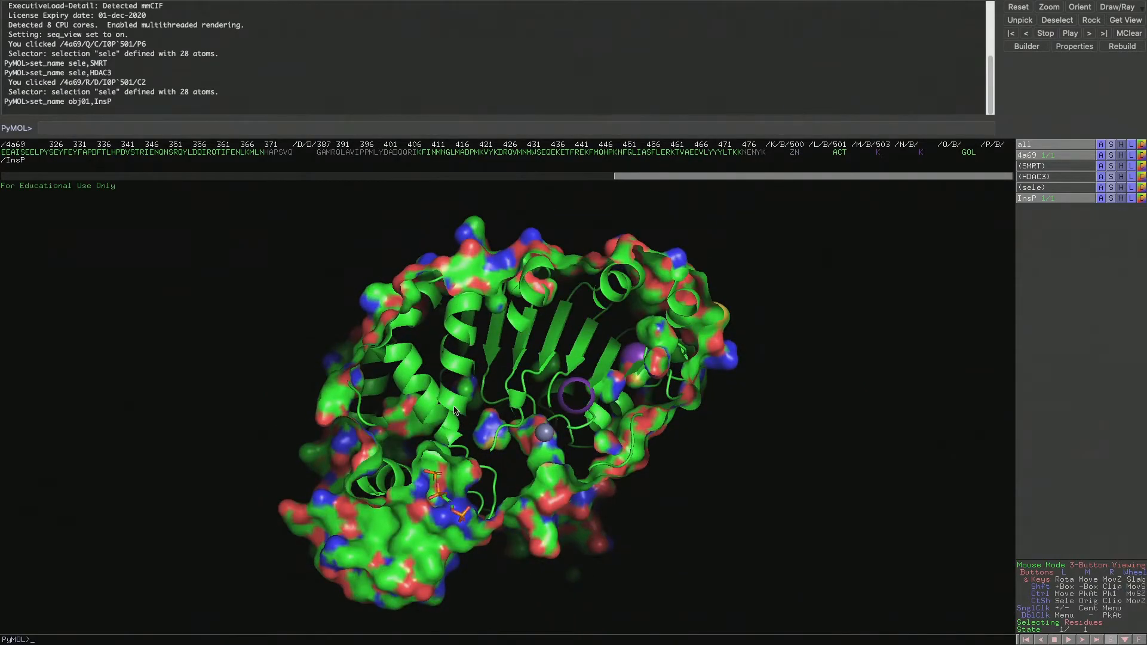
drag(532, 313, 723, 278)
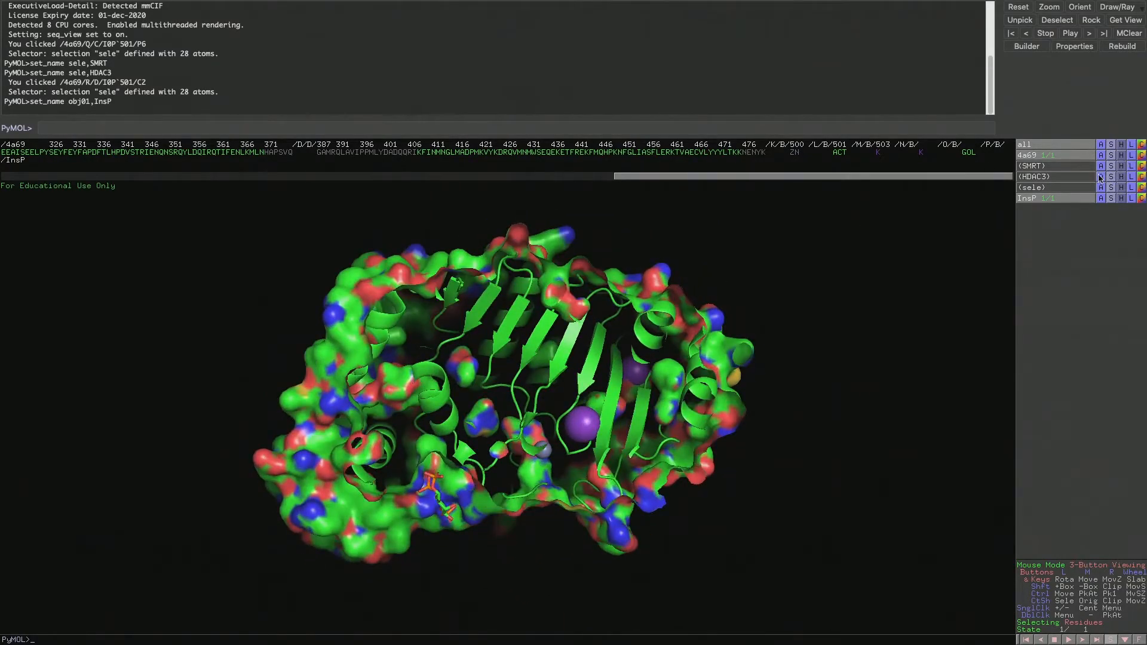
Hide the surface of all objects so the complex is displayed as cartoon again, and view it from several angles
click(1122, 145)
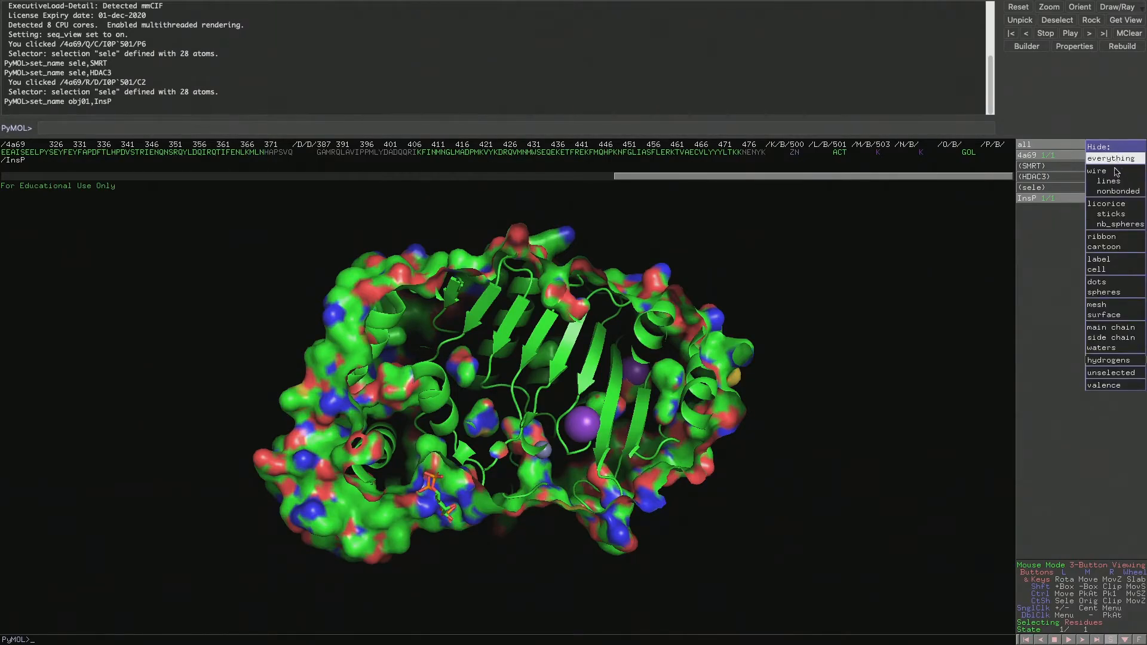
click(1105, 315)
drag(621, 373, 673, 330)
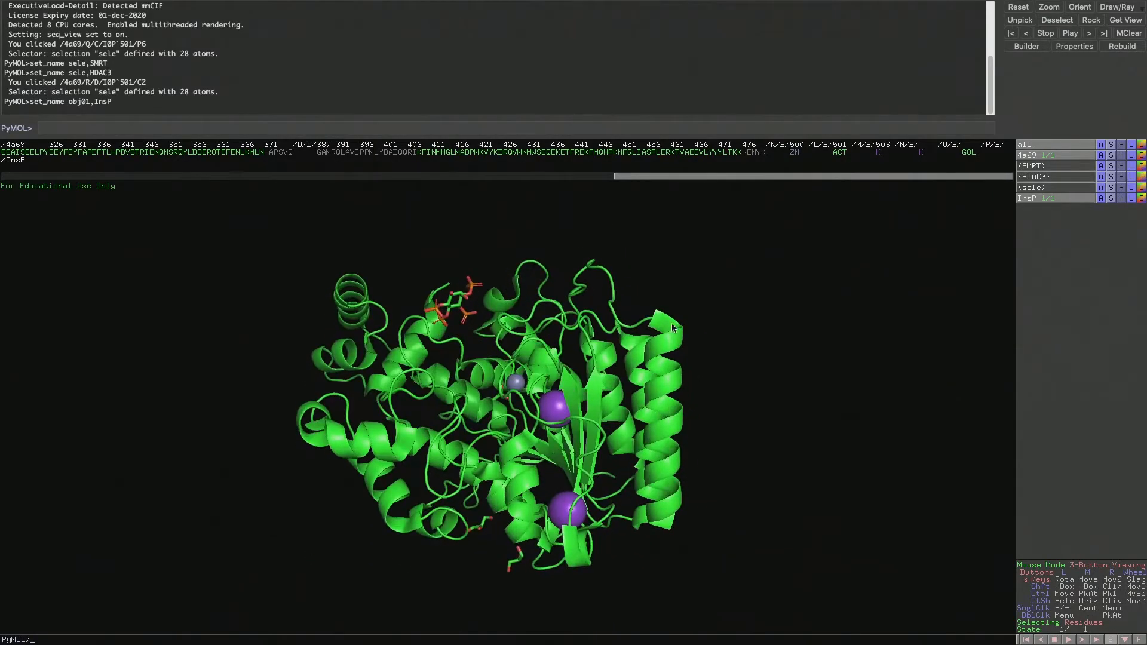
drag(586, 265, 624, 299)
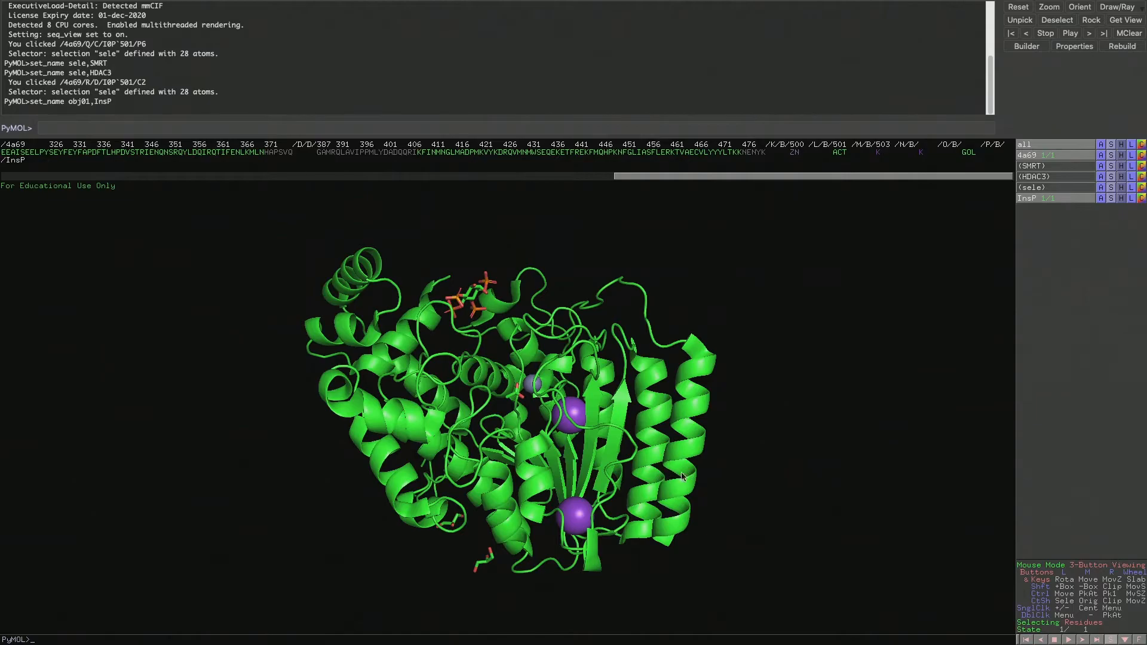
drag(647, 429, 668, 376)
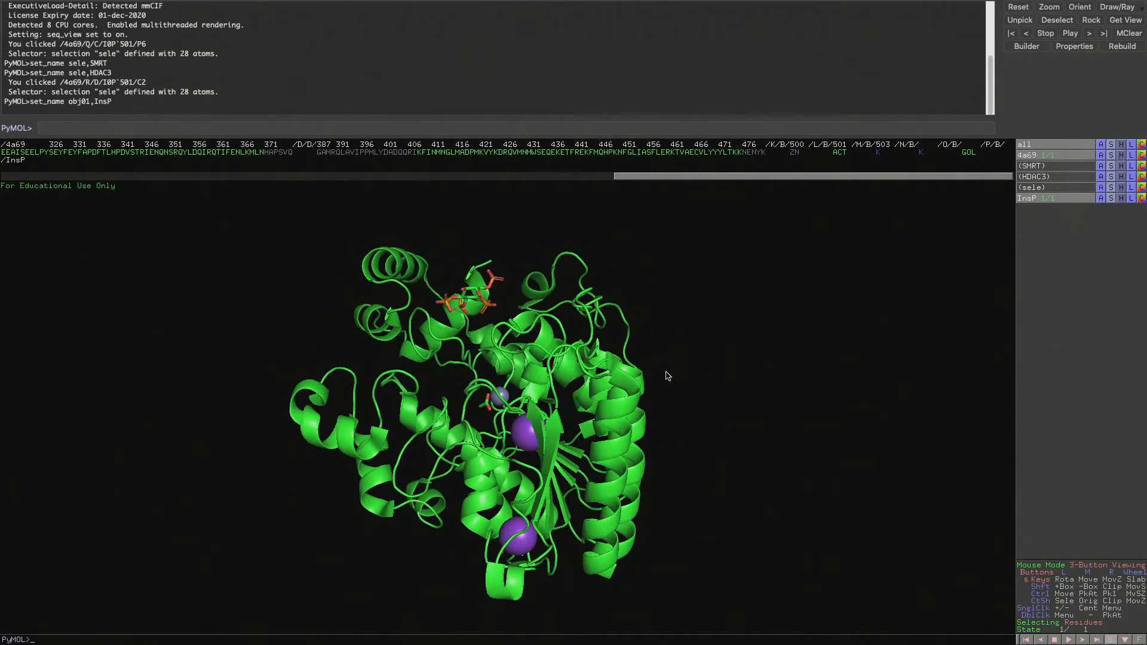
drag(490, 416, 536, 398)
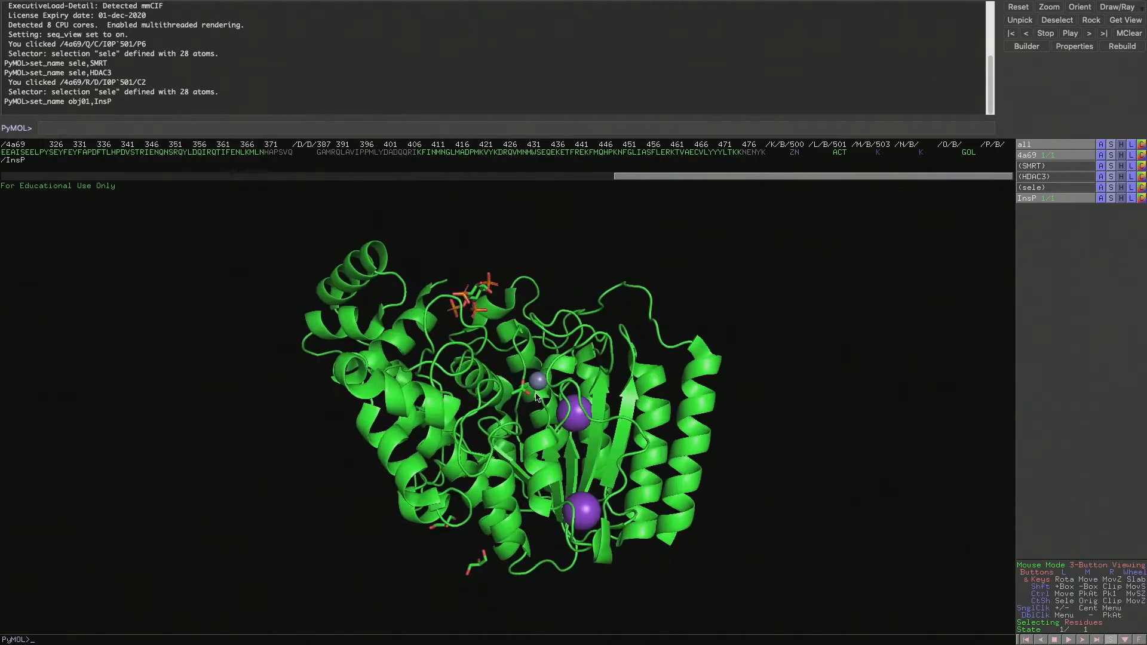
Show sticks for the 4a69 object on top of its cartoon and view the side chains from another angle
drag(544, 312, 856, 225)
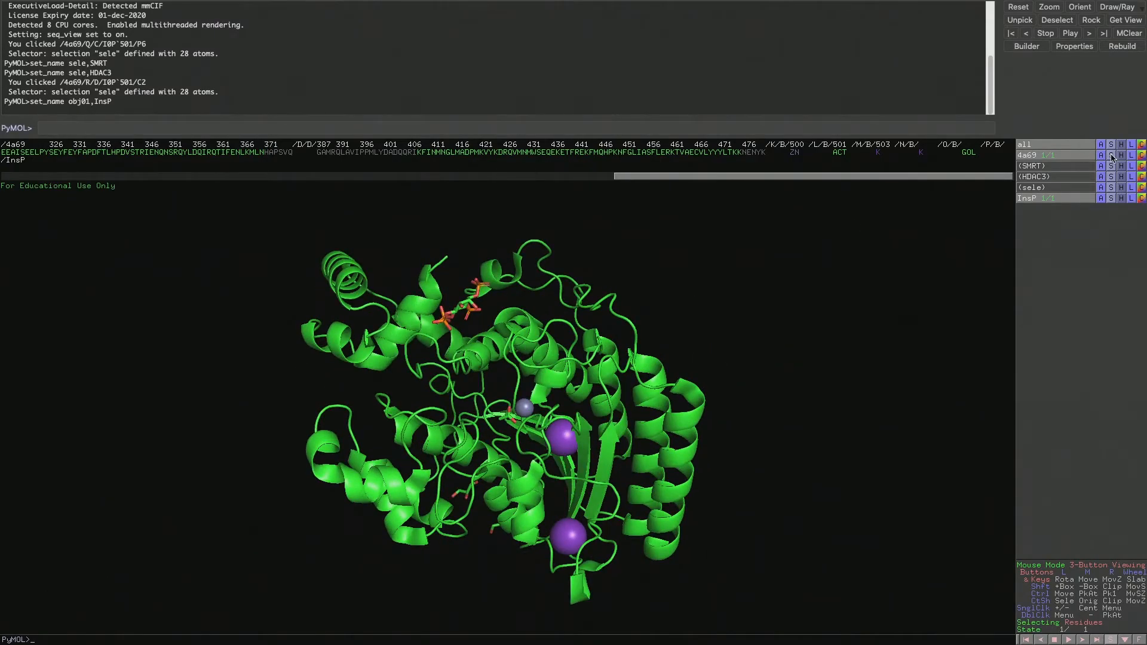
click(1113, 157)
click(1131, 227)
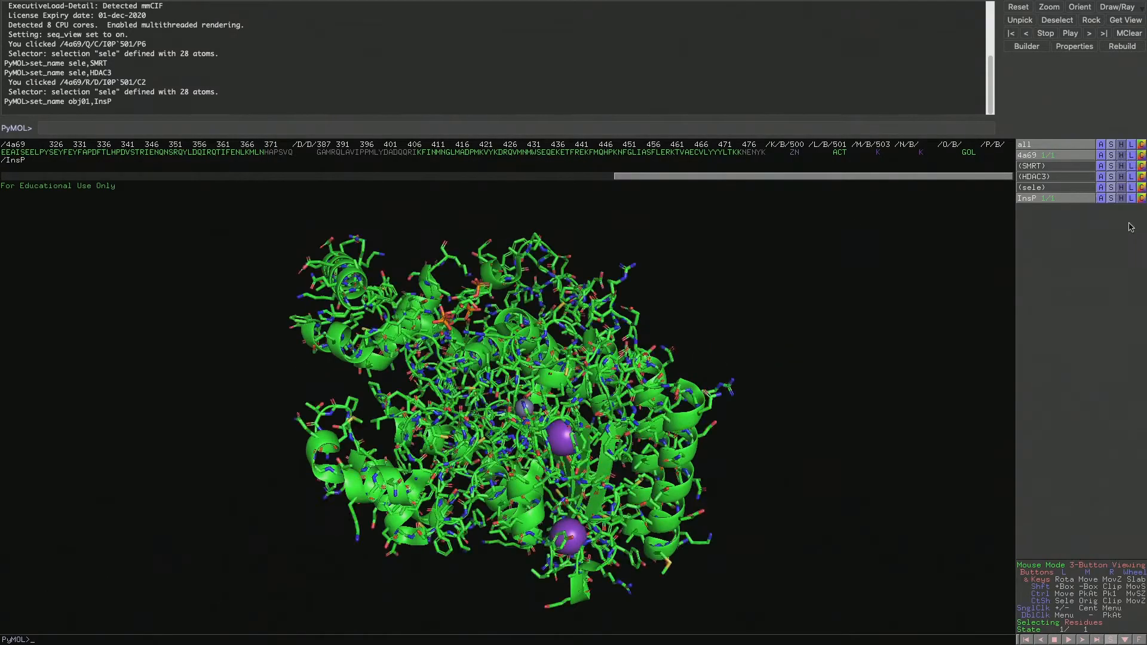
drag(618, 357, 806, 259)
Hide the sticks of the 4a69 object and view the remaining cartoon from another angle
click(1121, 160)
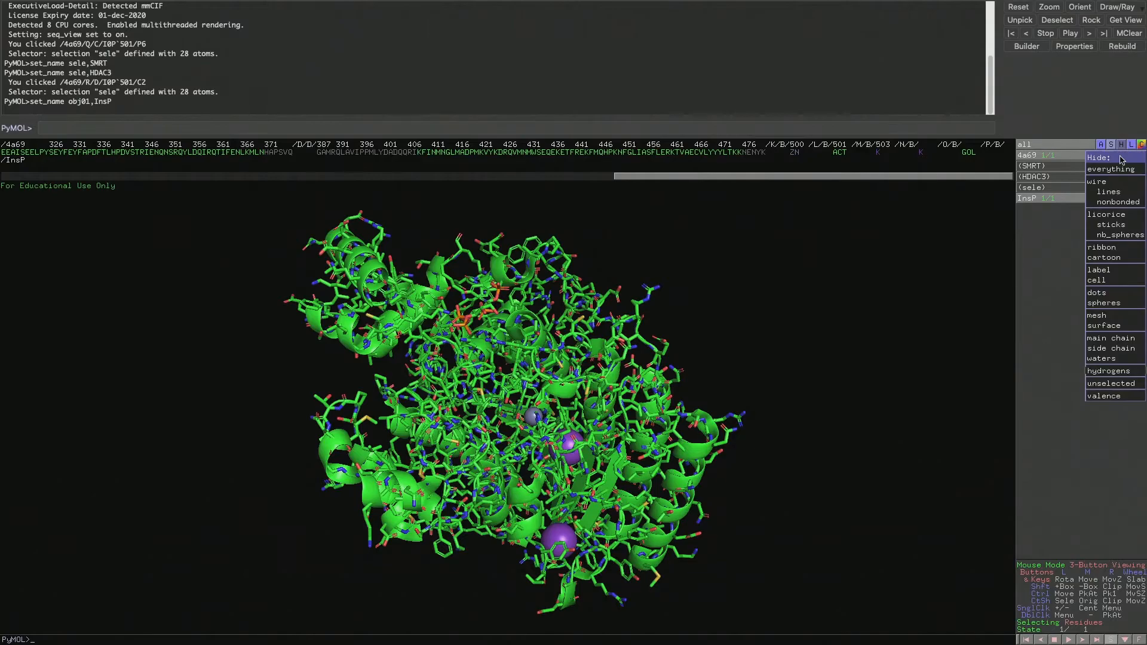
click(1113, 226)
drag(754, 373, 621, 317)
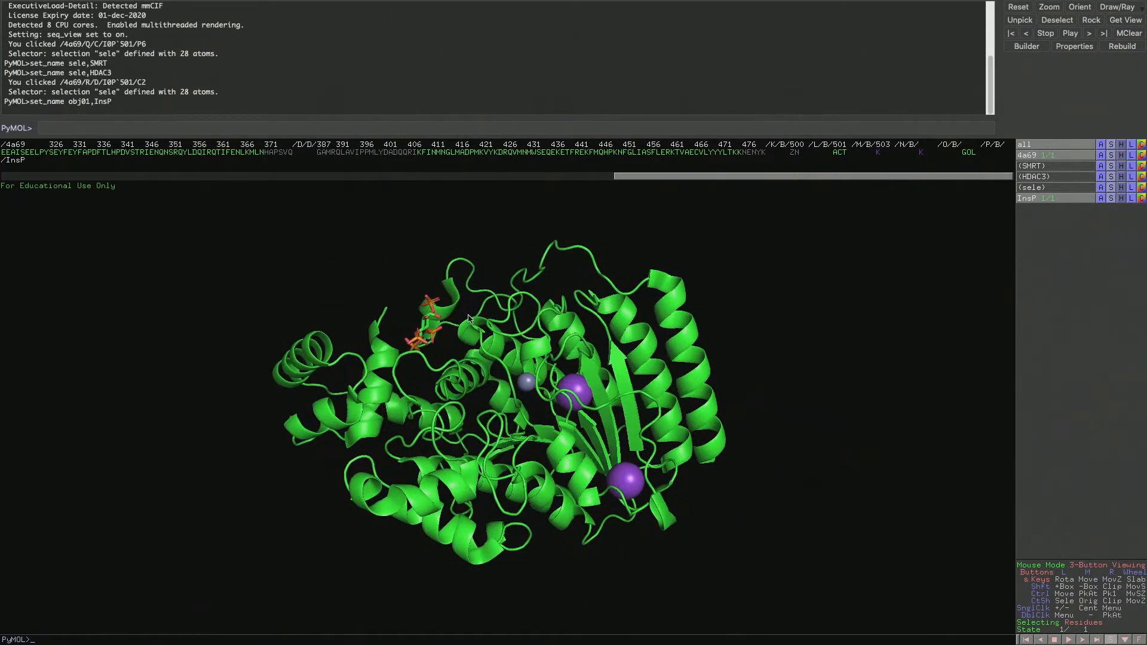
Review the label options for all objects, select the residue at the end of a long outer helix, and clear the selection highlight
click(1132, 146)
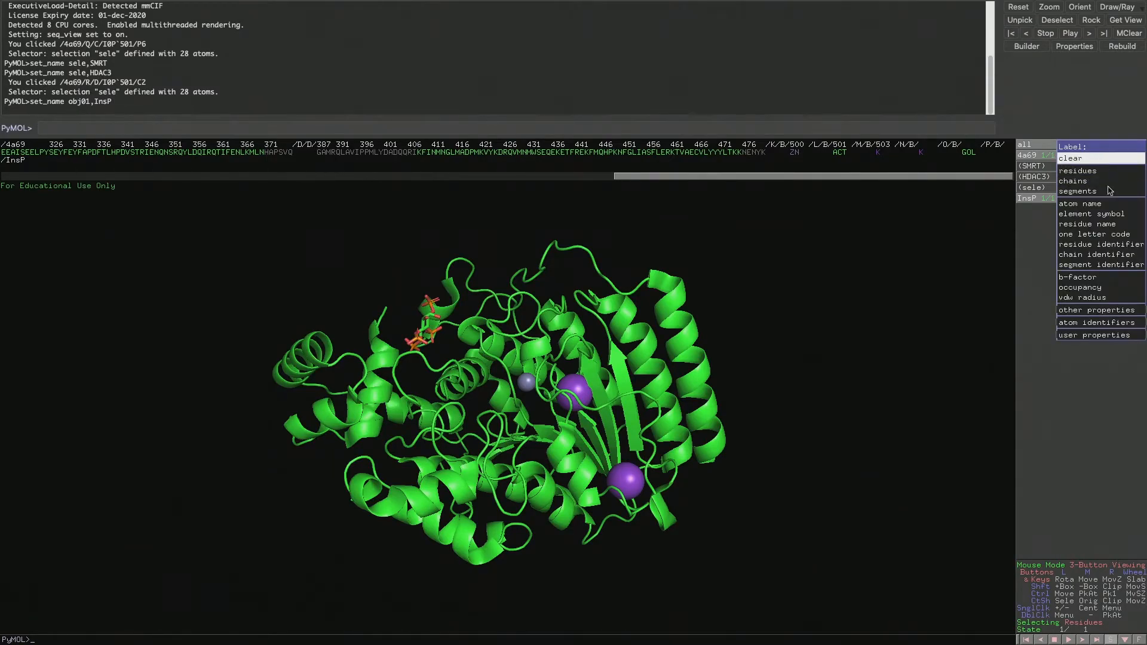
click(652, 283)
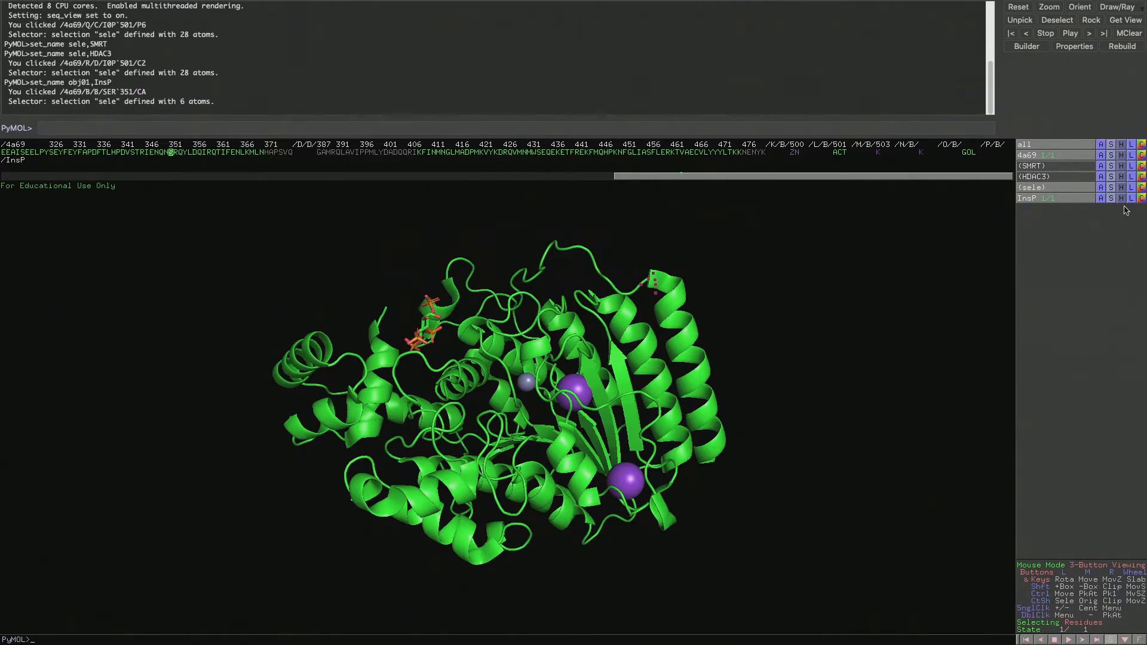
click(1126, 191)
click(737, 314)
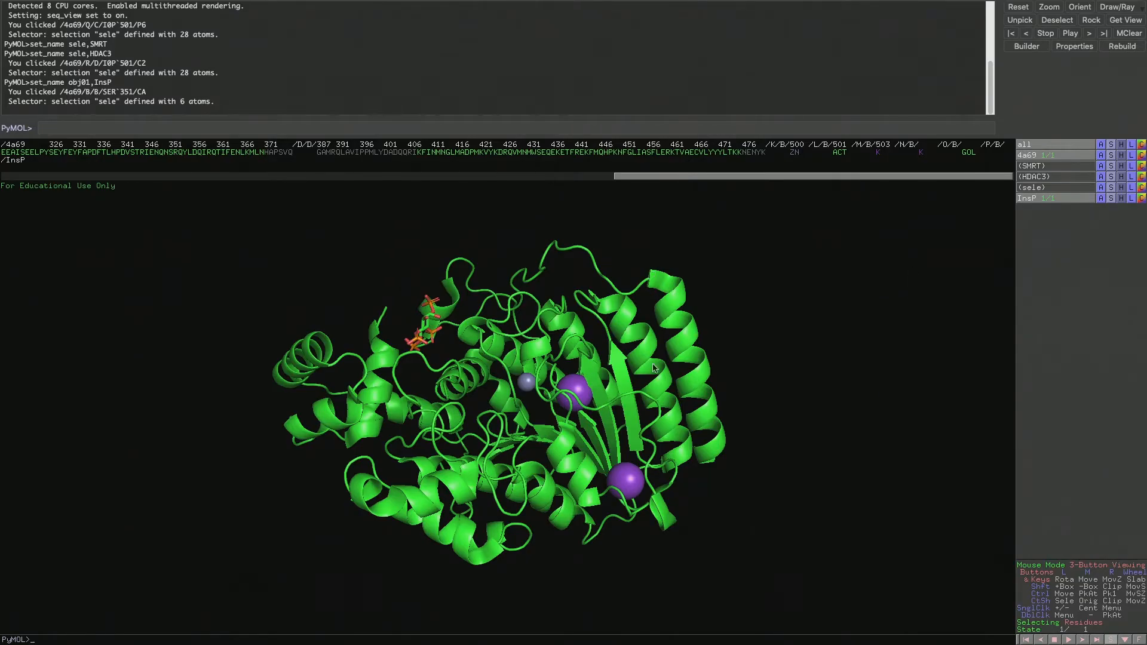
Color all atoms of the 4a69 object by chain and view the SMRT and HDAC3 chains from several angles and farther away
click(1141, 156)
mouse_move(1119, 180)
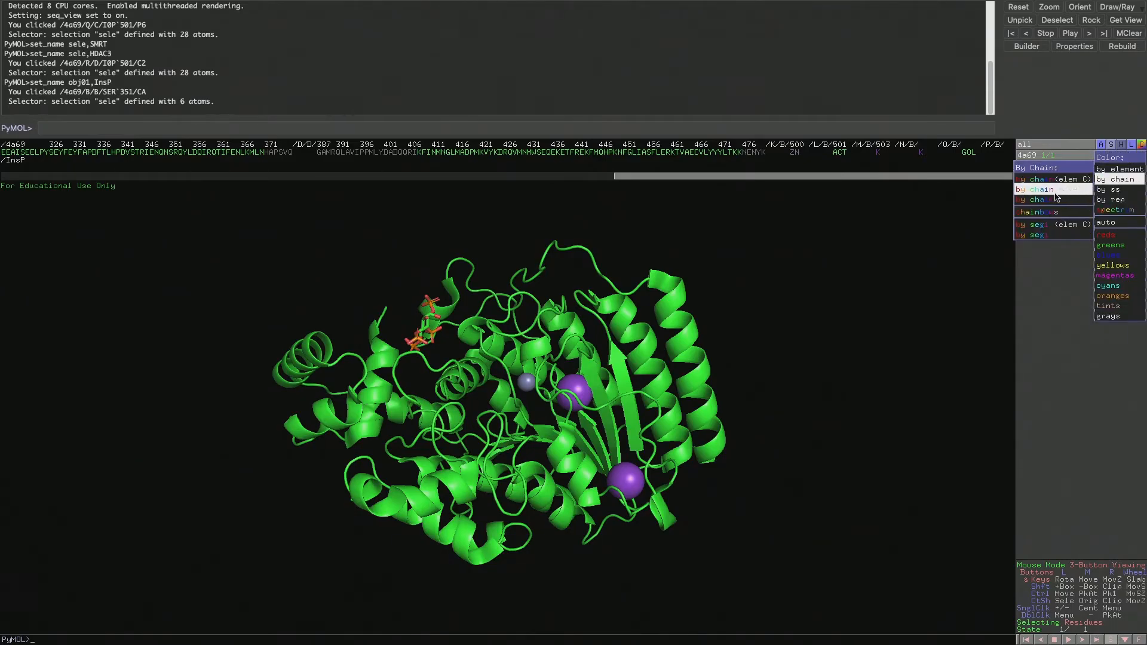
click(1057, 201)
drag(498, 440, 337, 354)
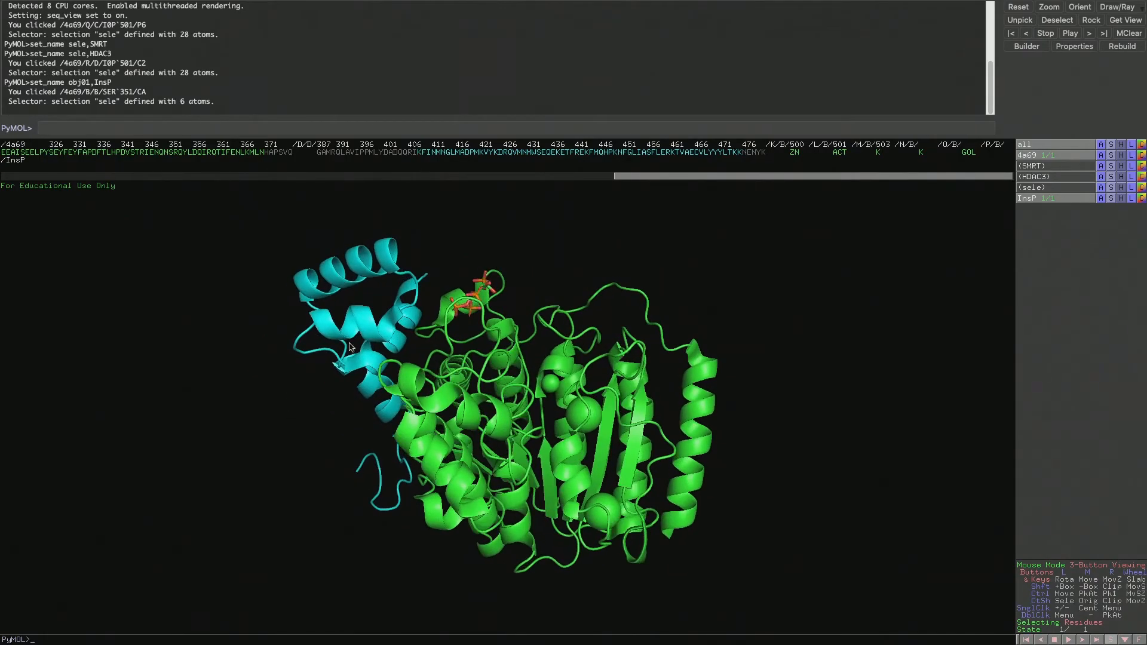
drag(392, 300, 615, 443)
right_drag(615, 443, 625, 377)
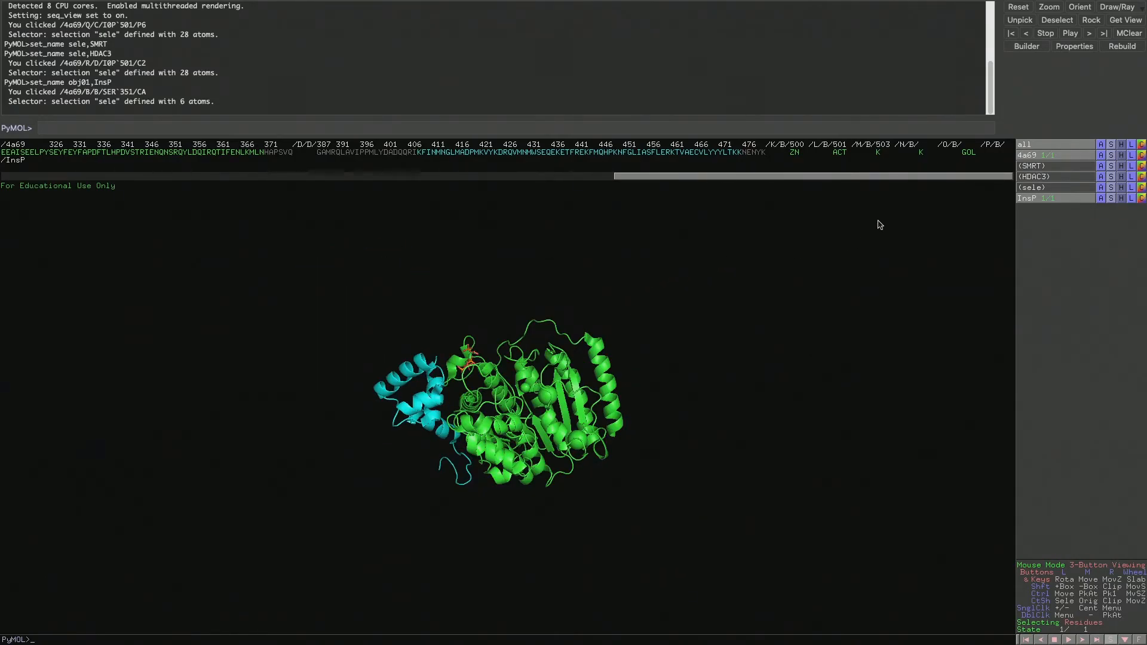
mouse_move(513, 407)
mouse_down()
mouse_move(511, 364)
mouse_move(515, 392)
mouse_up()
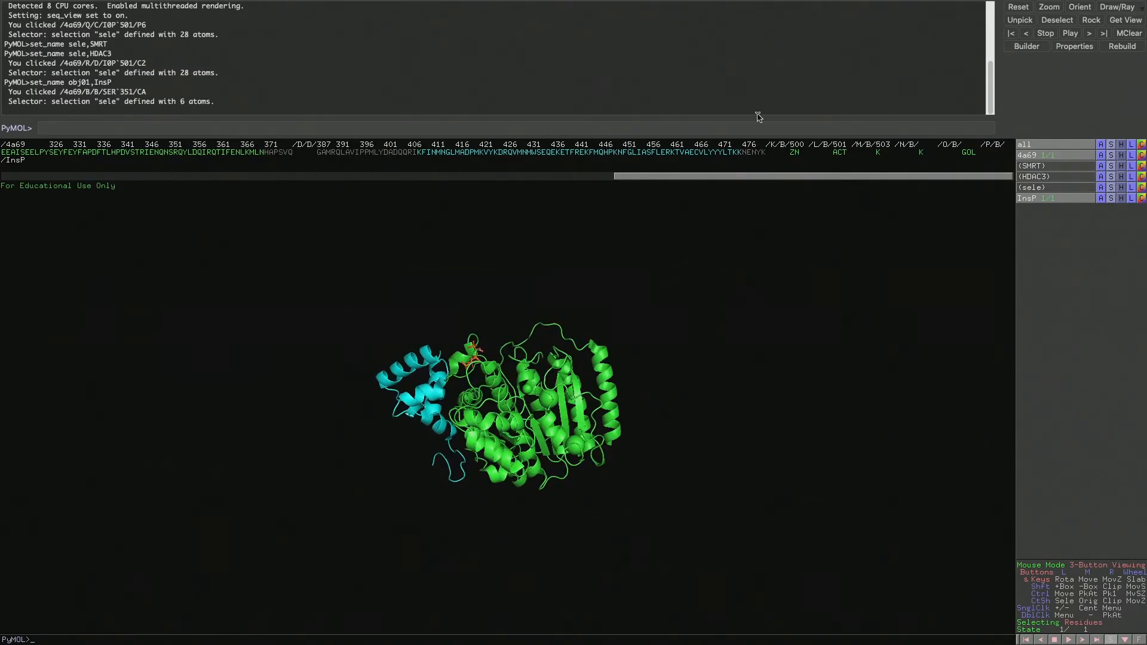